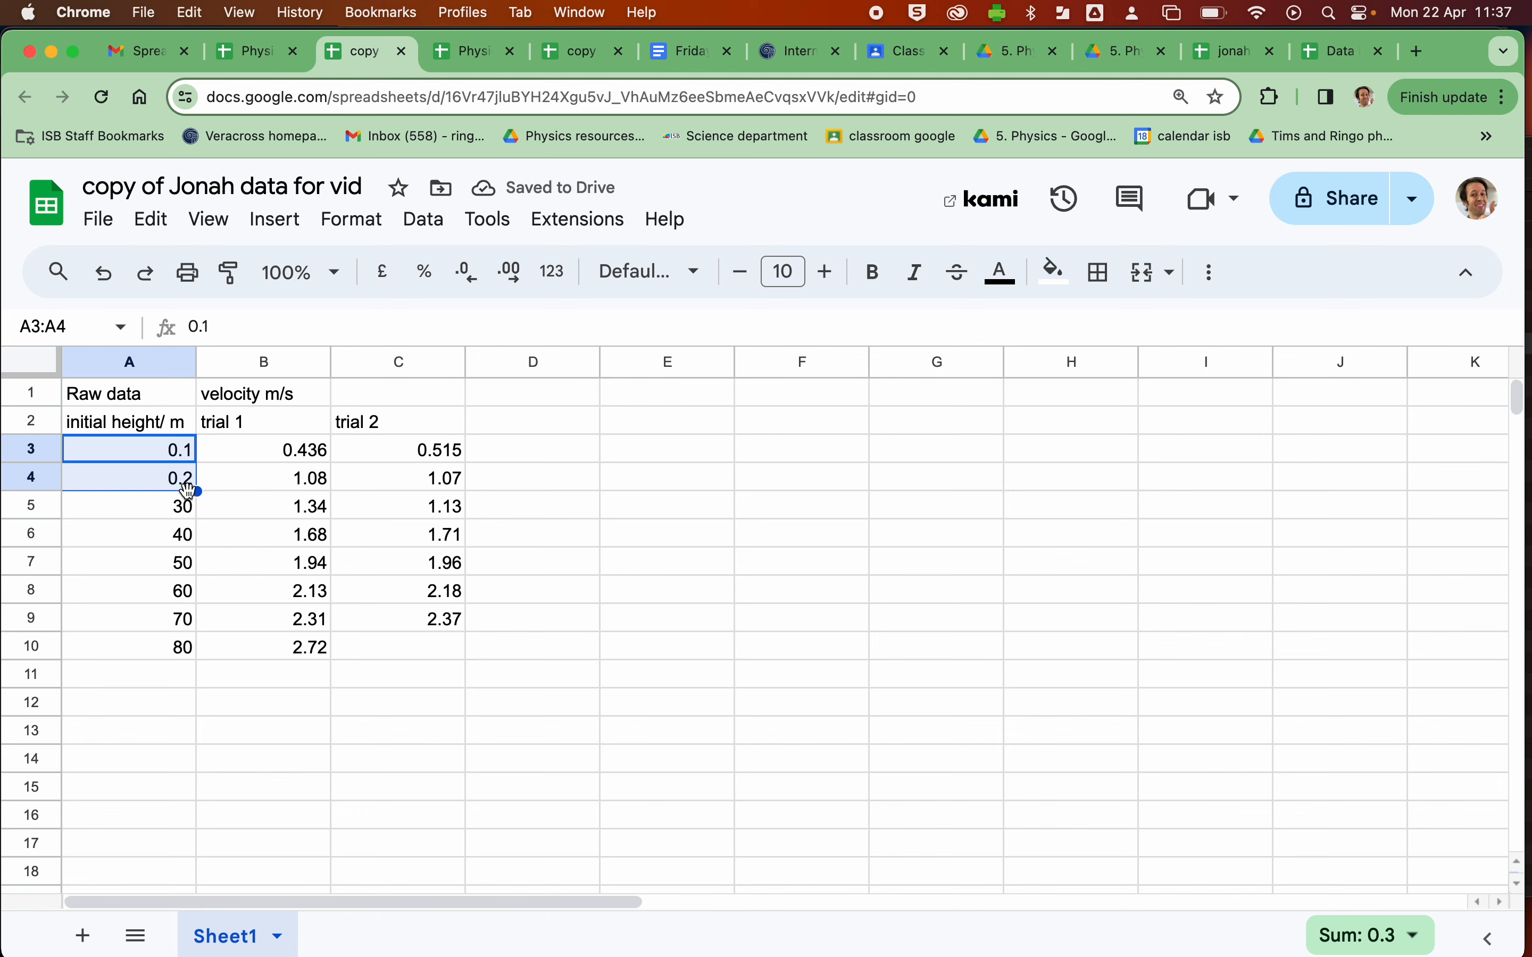
- Continue the 0.1 m height series down to A10 and show column A with two decimal places
drag(198, 491, 204, 641)
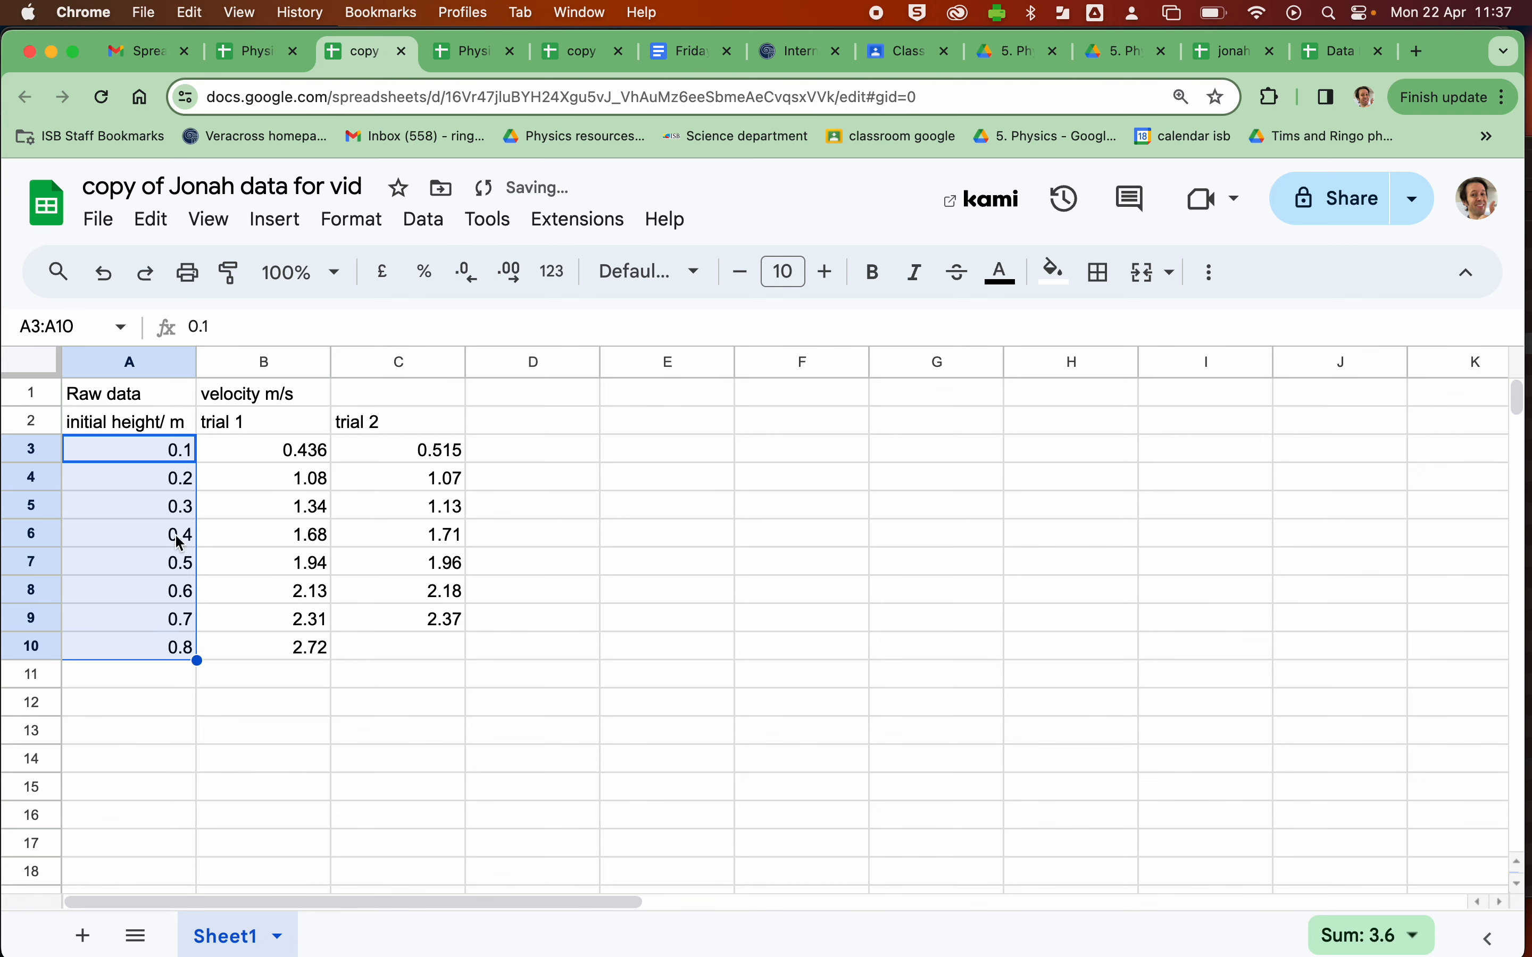
click(95, 358)
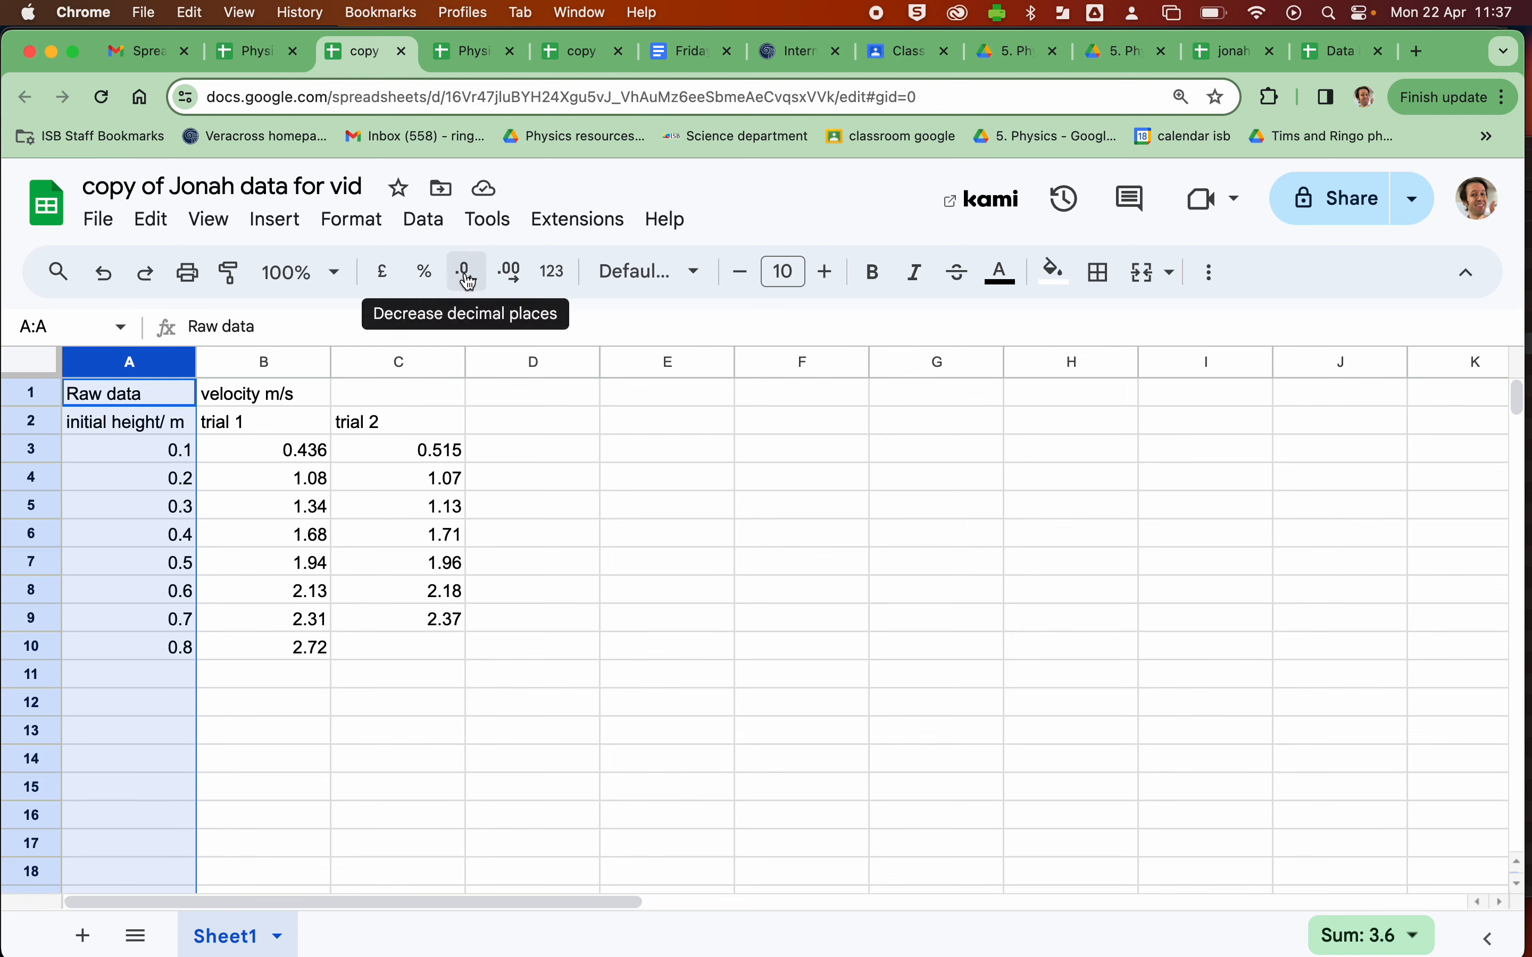
click(511, 279)
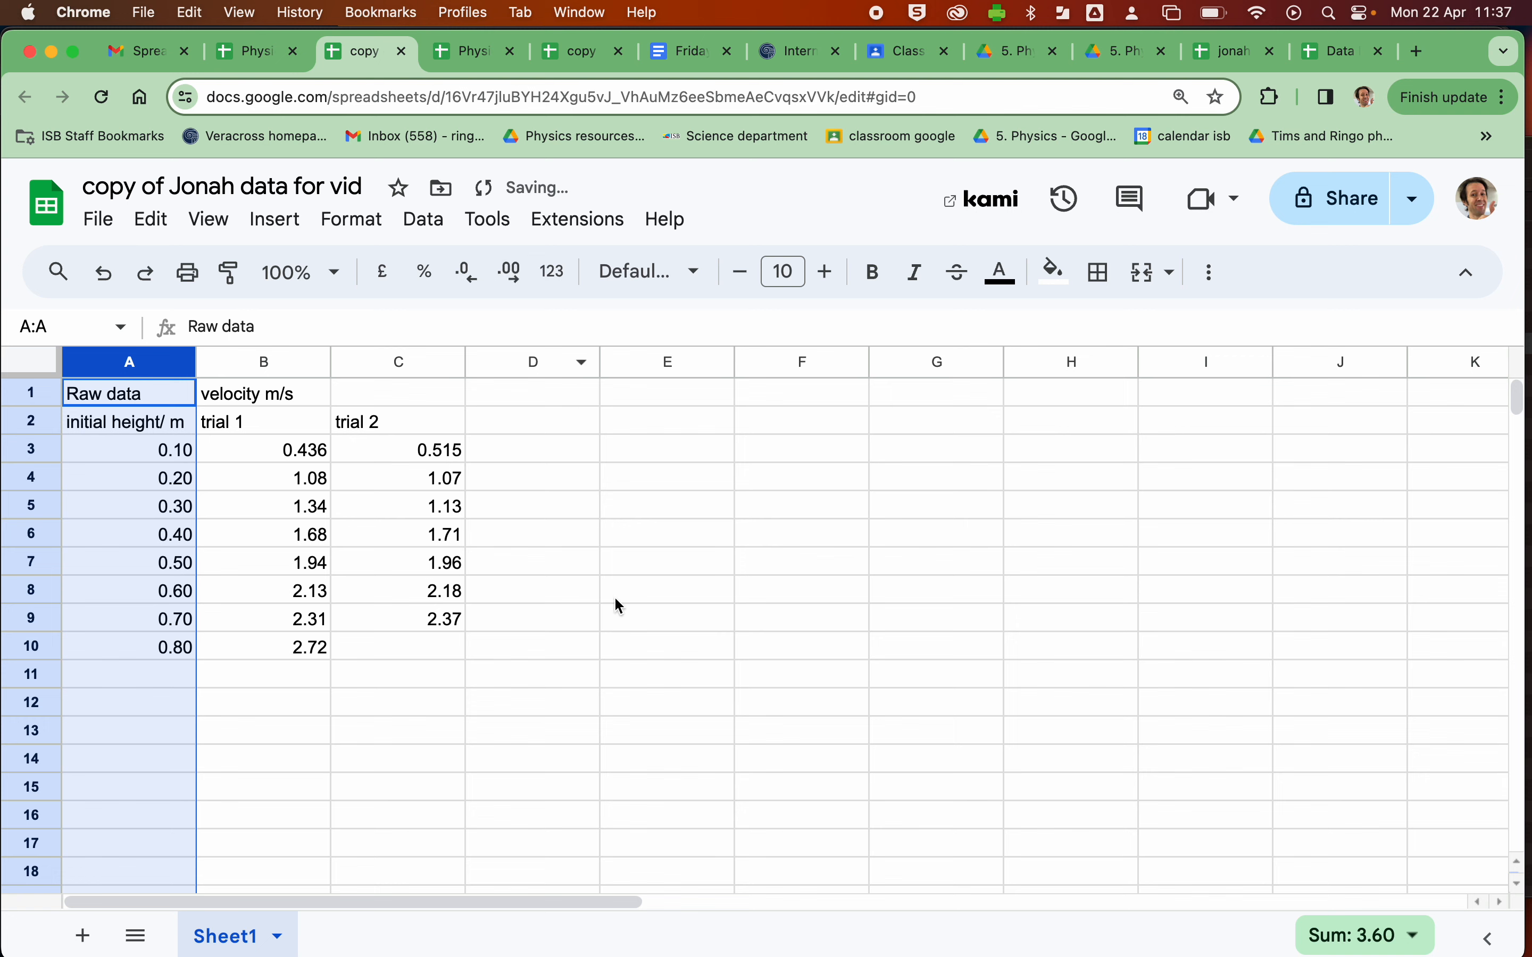
click(633, 730)
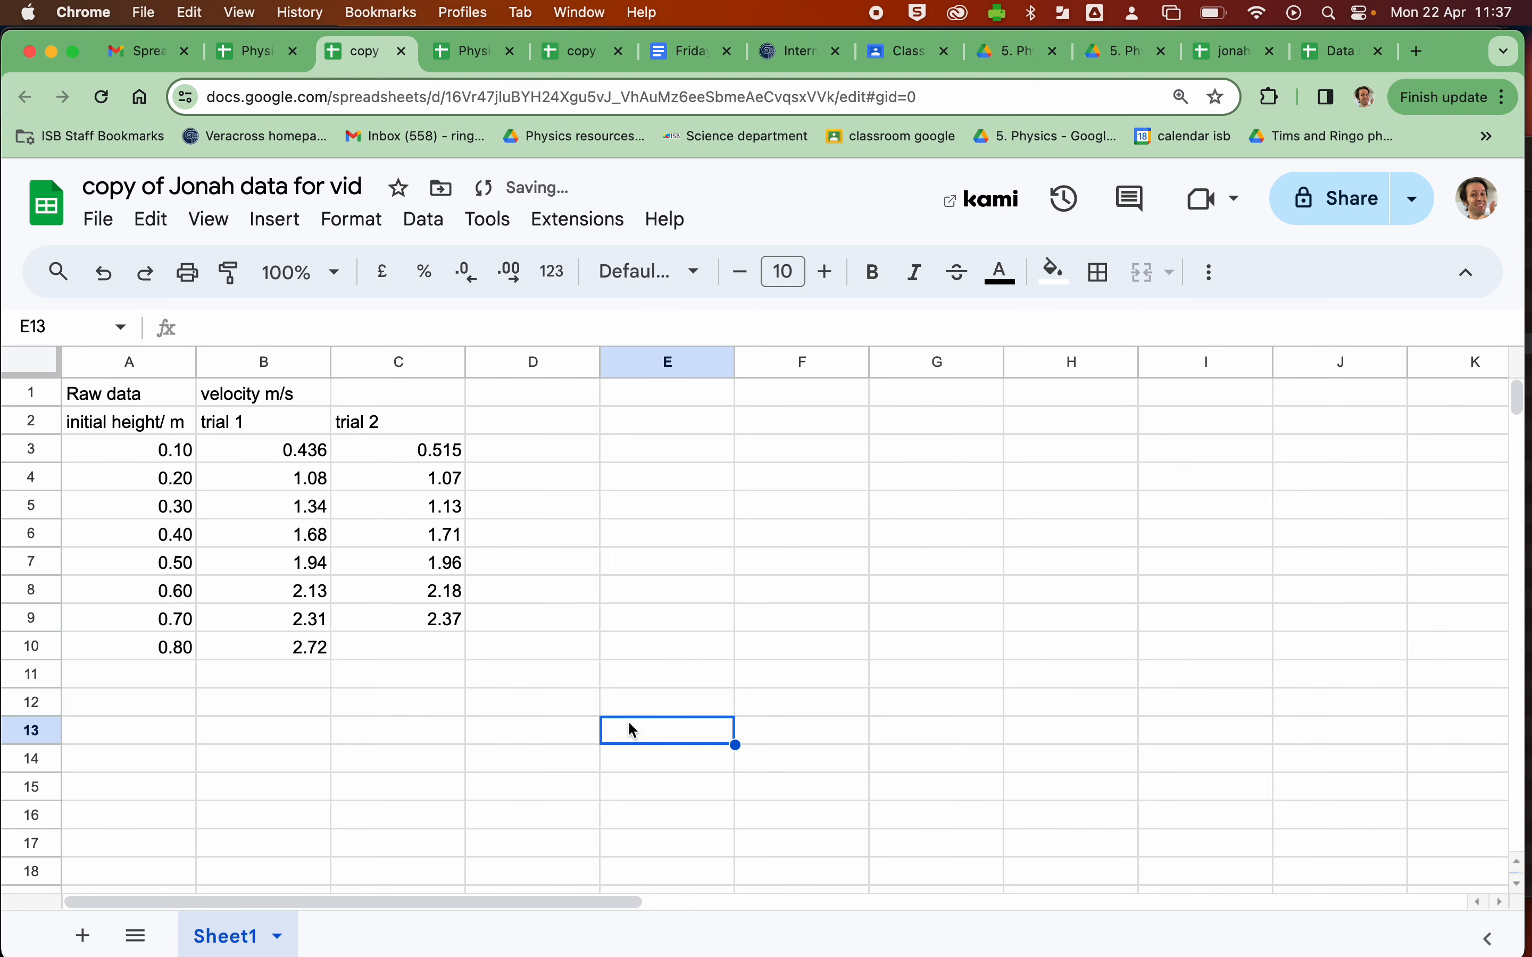
- Add the heading "average velocity" in D1 with the unit "m/s" in D2
double_click(492, 391)
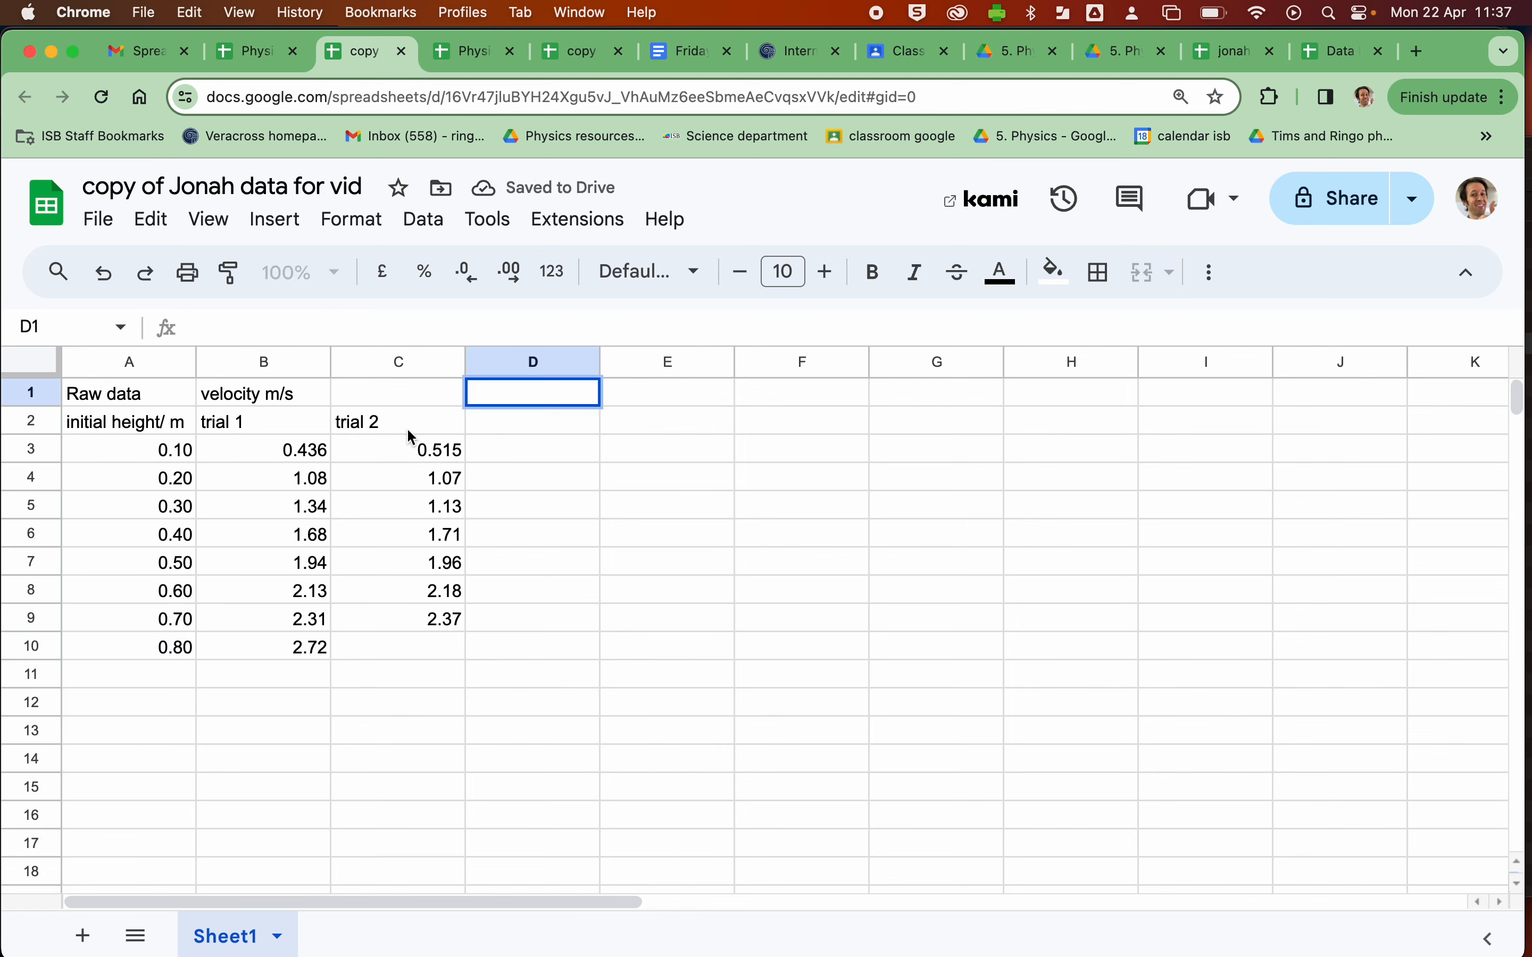
text(average)
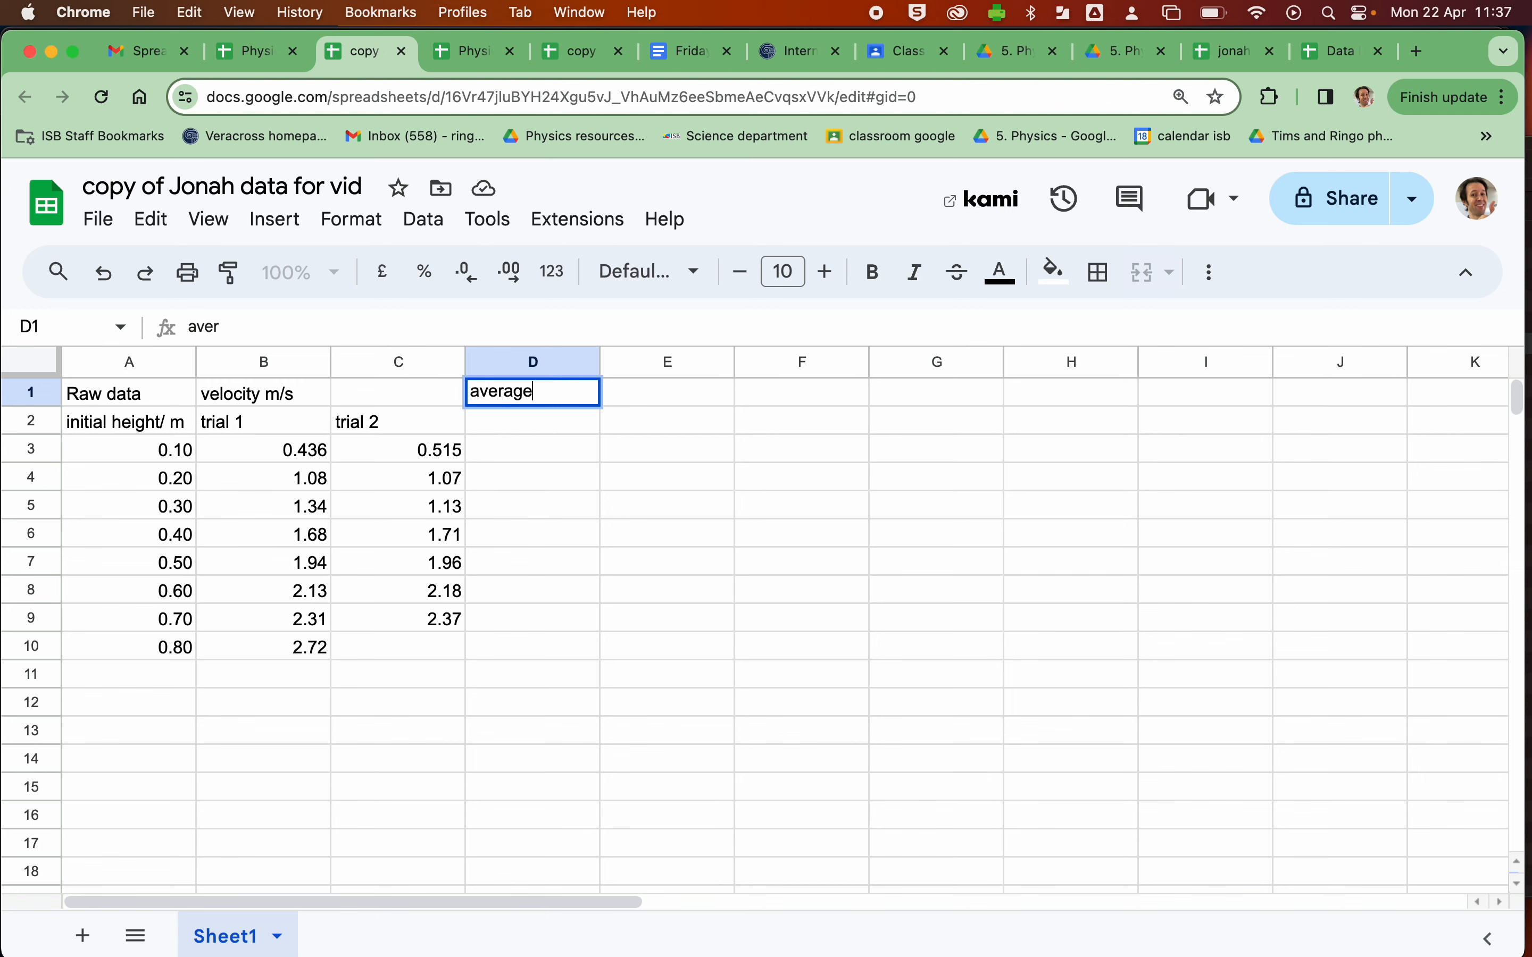
text( velocity)
click(476, 428)
text(m/s)
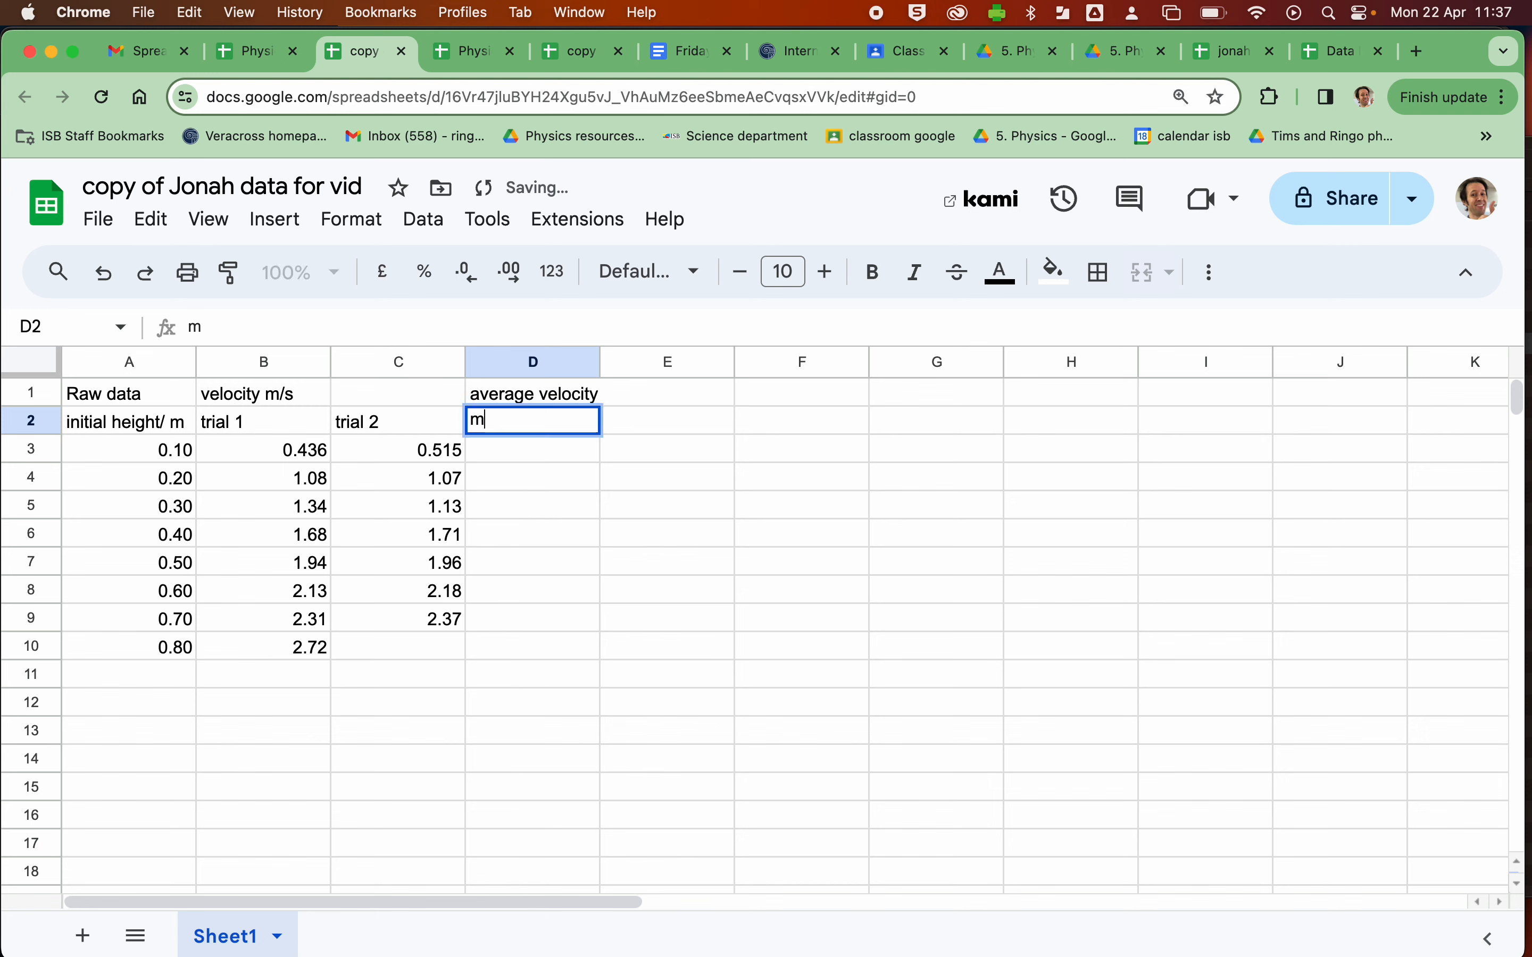
- Calculate the trial average in D3 with =AVERAGE(B3:C3) and accept the suggested auto-fill for D4 to D10
click(492, 453)
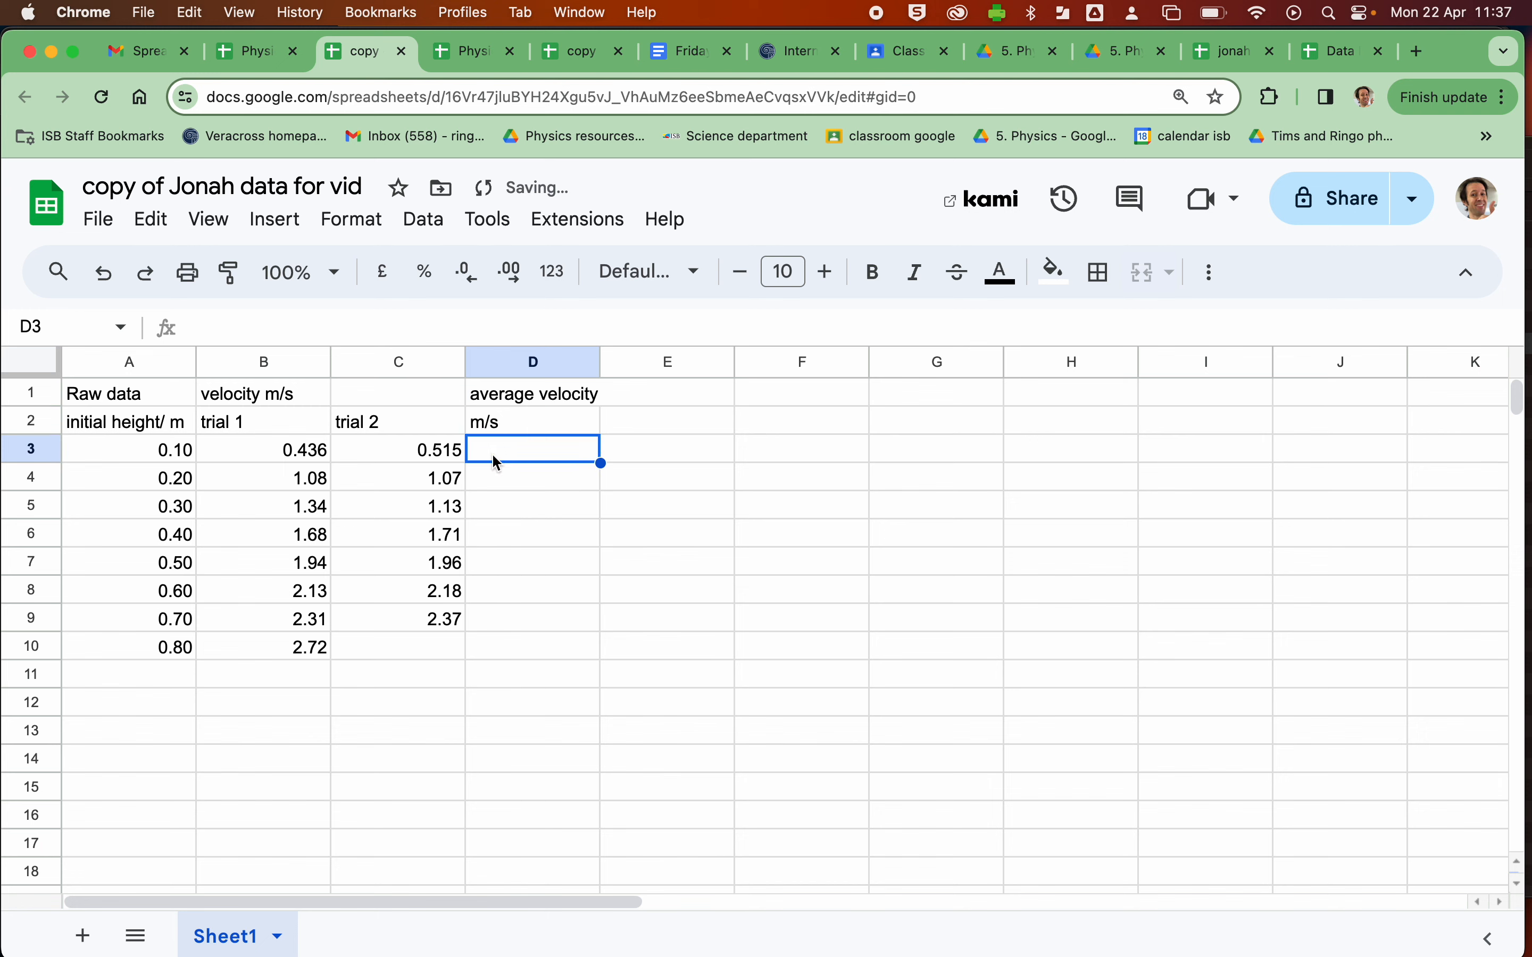
text(=)
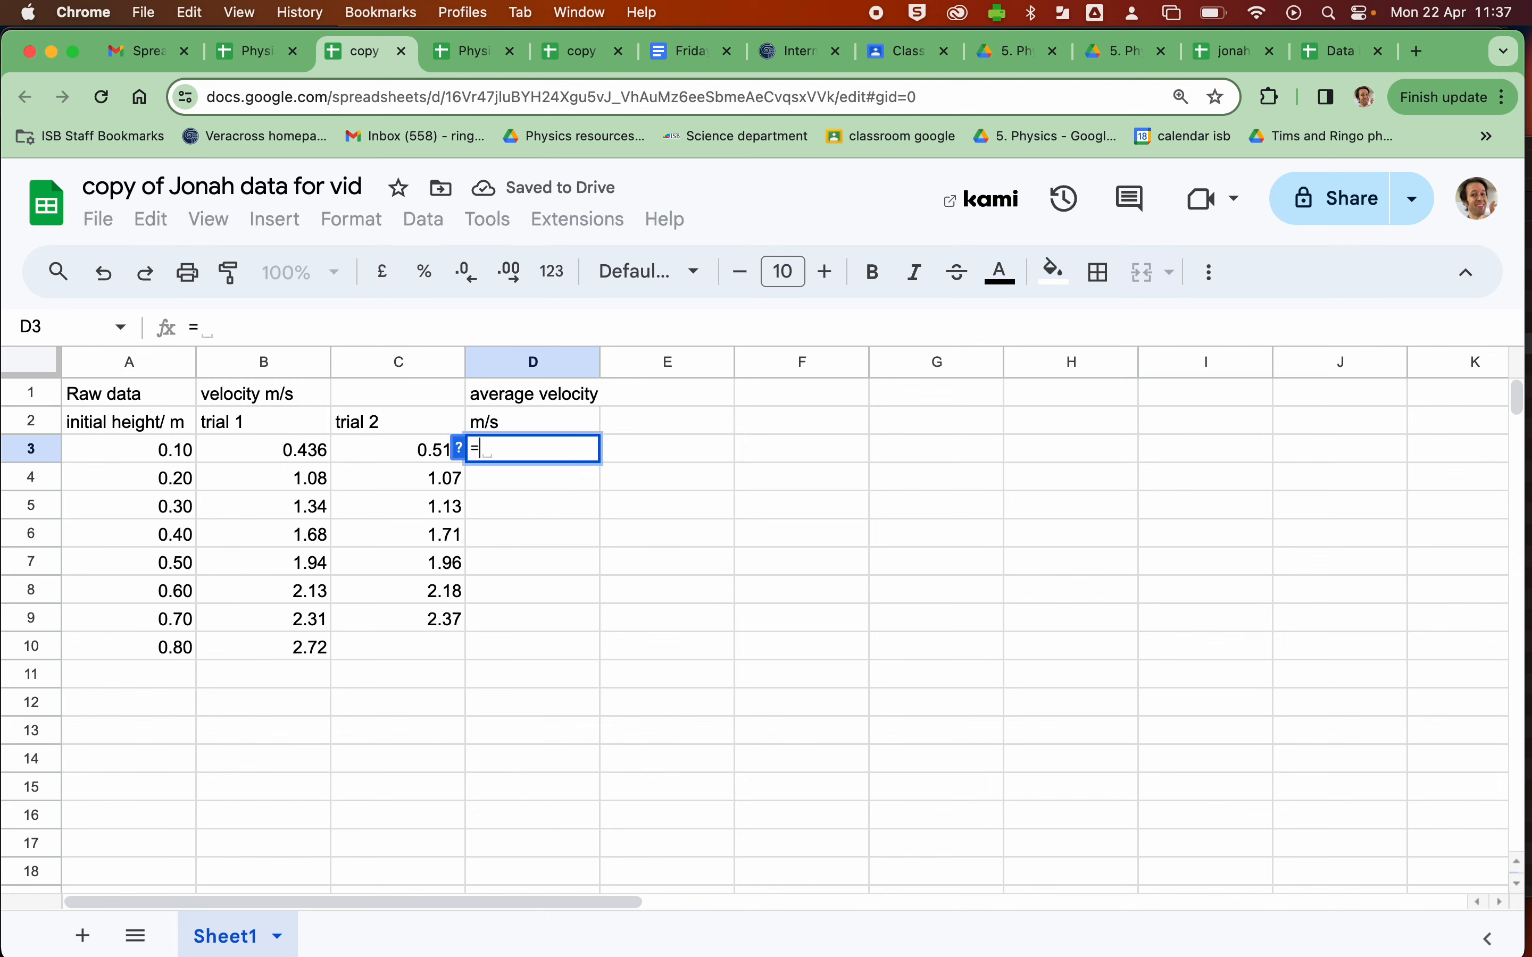
text(AVER)
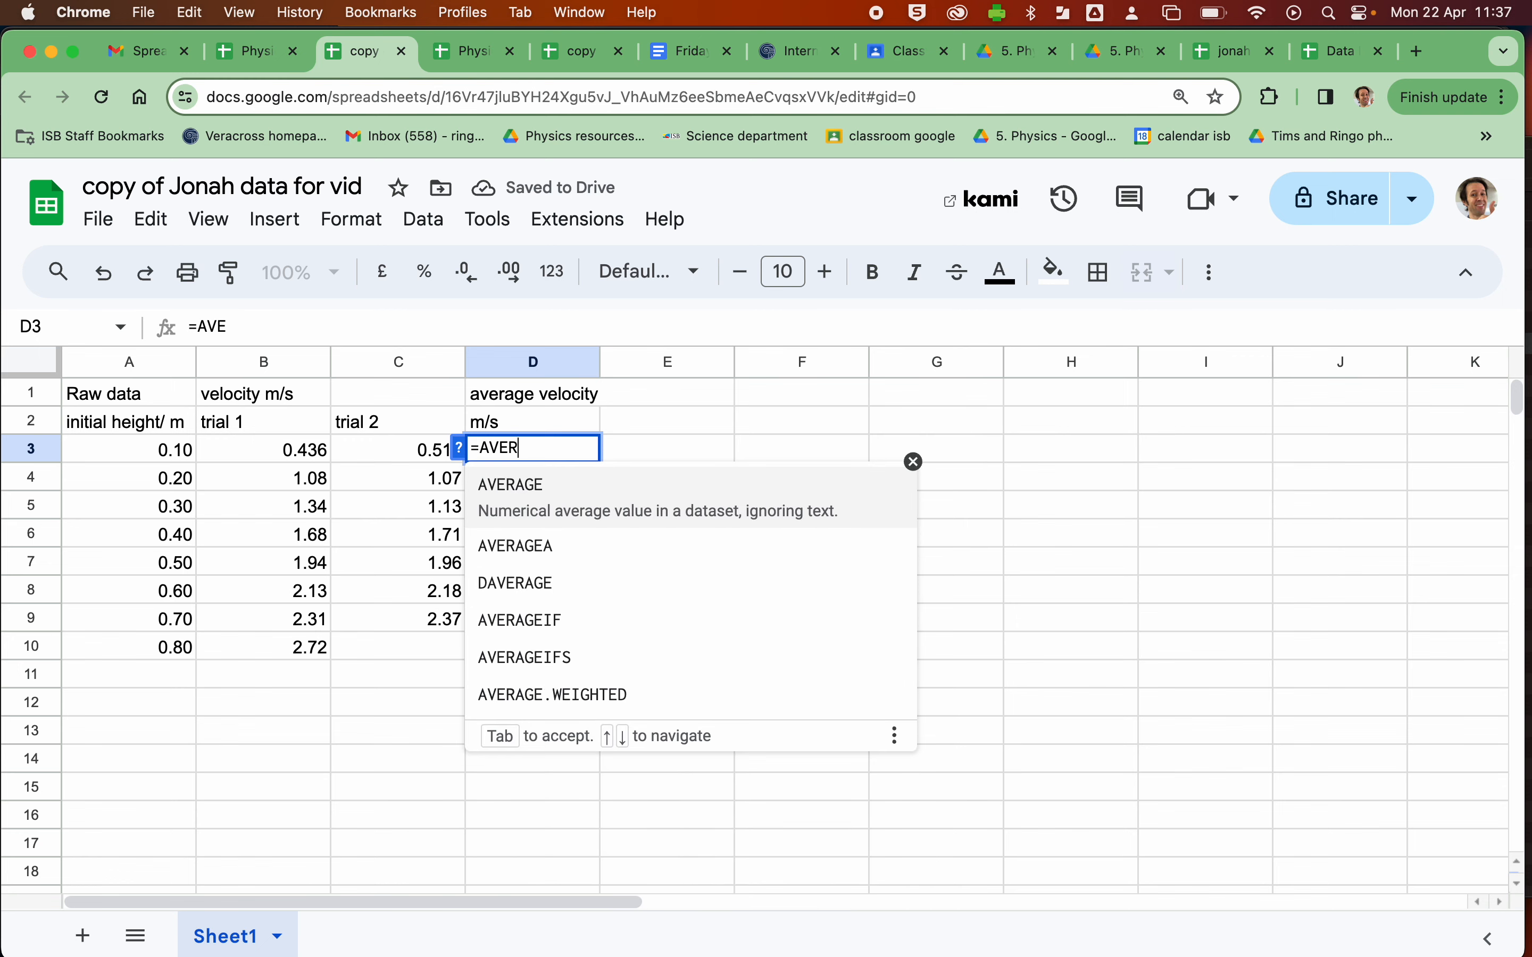
text(AGE()
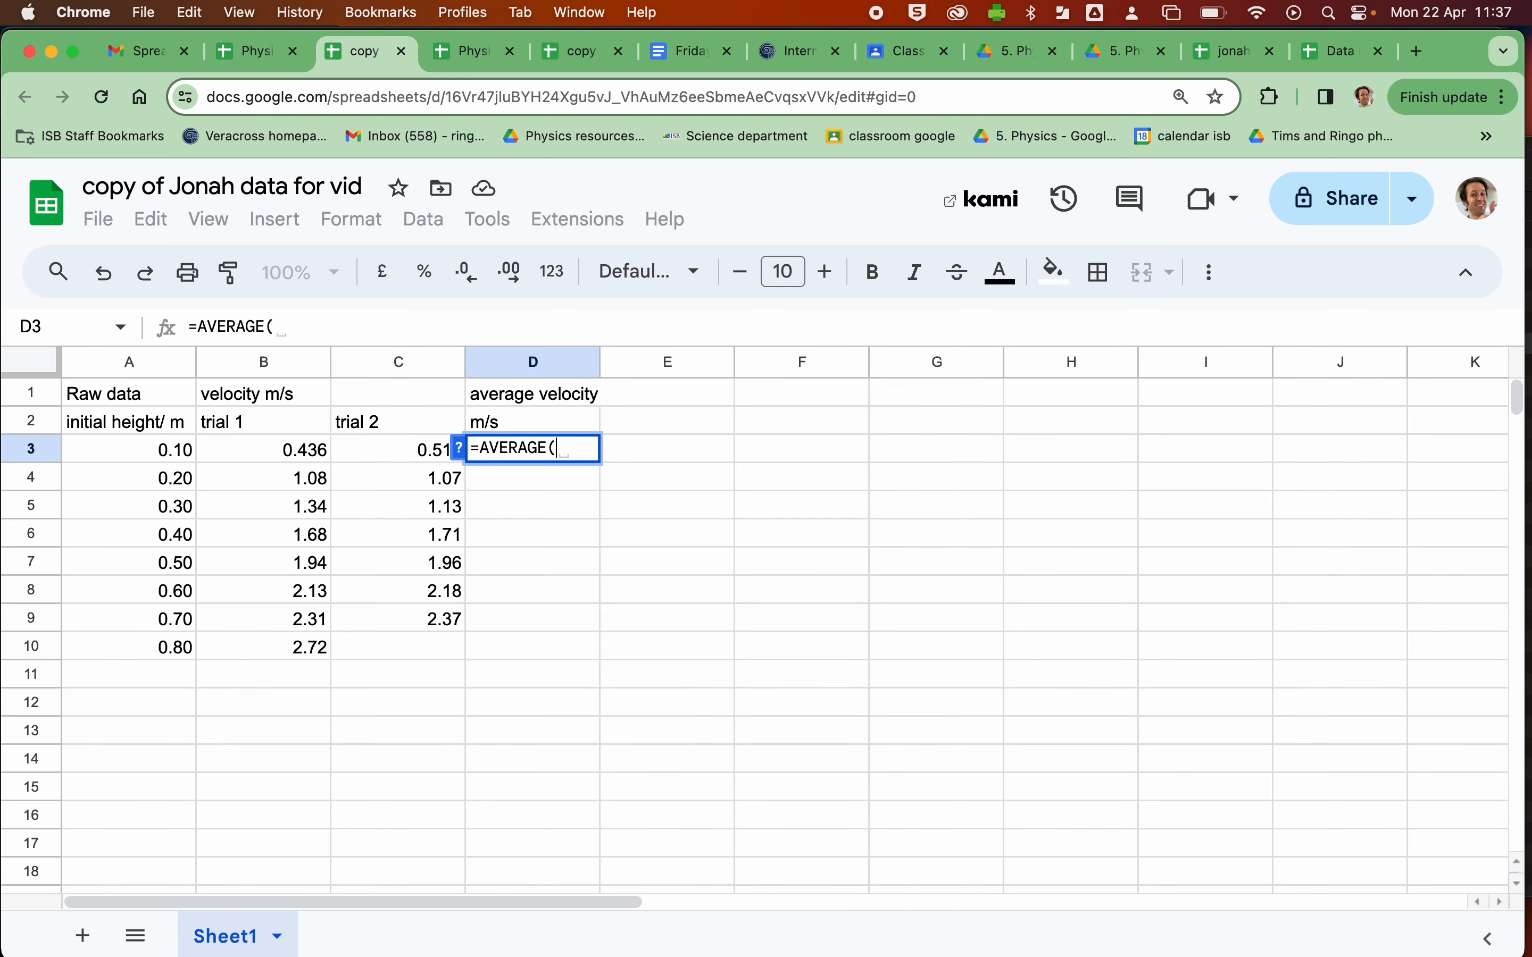
click(288, 451)
drag(288, 451, 377, 457)
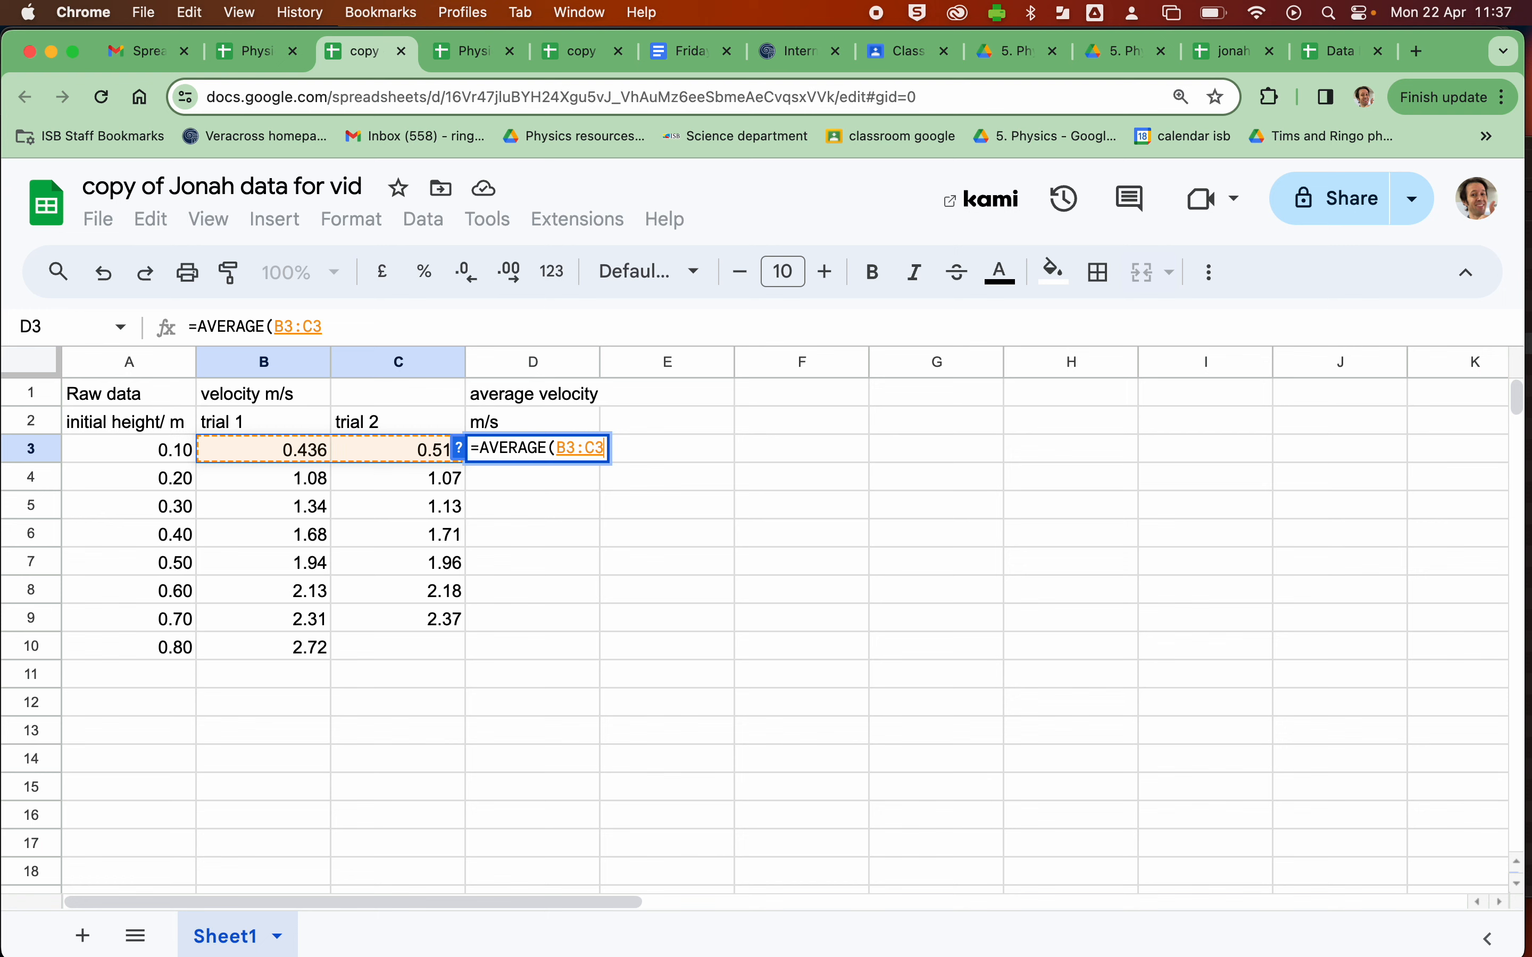
text())
key(Return)
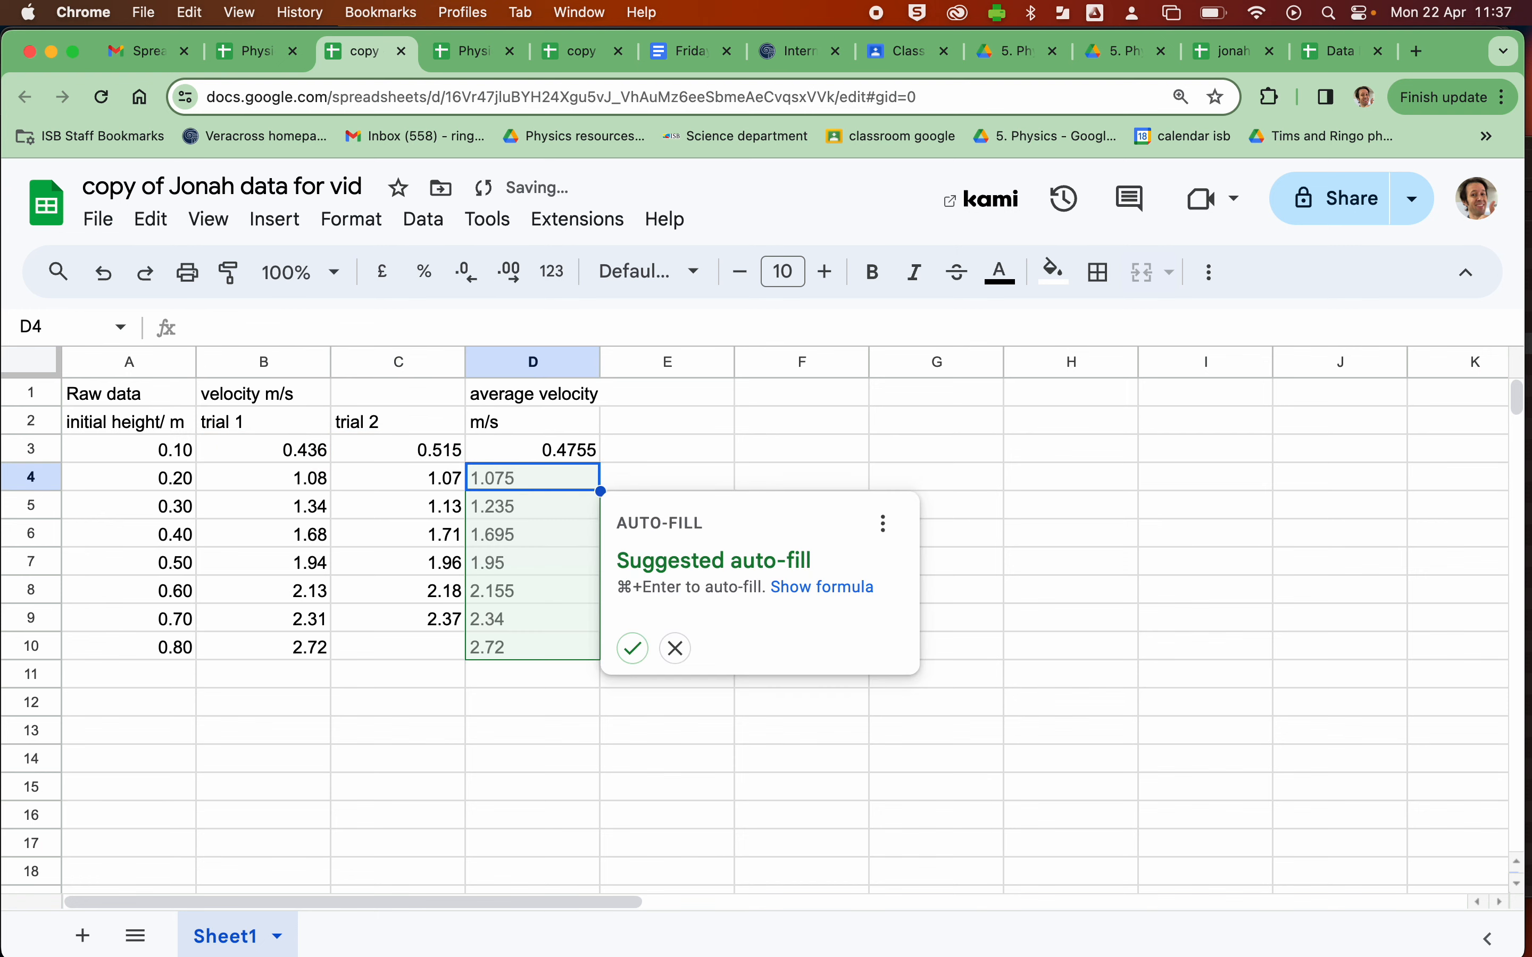
click(631, 649)
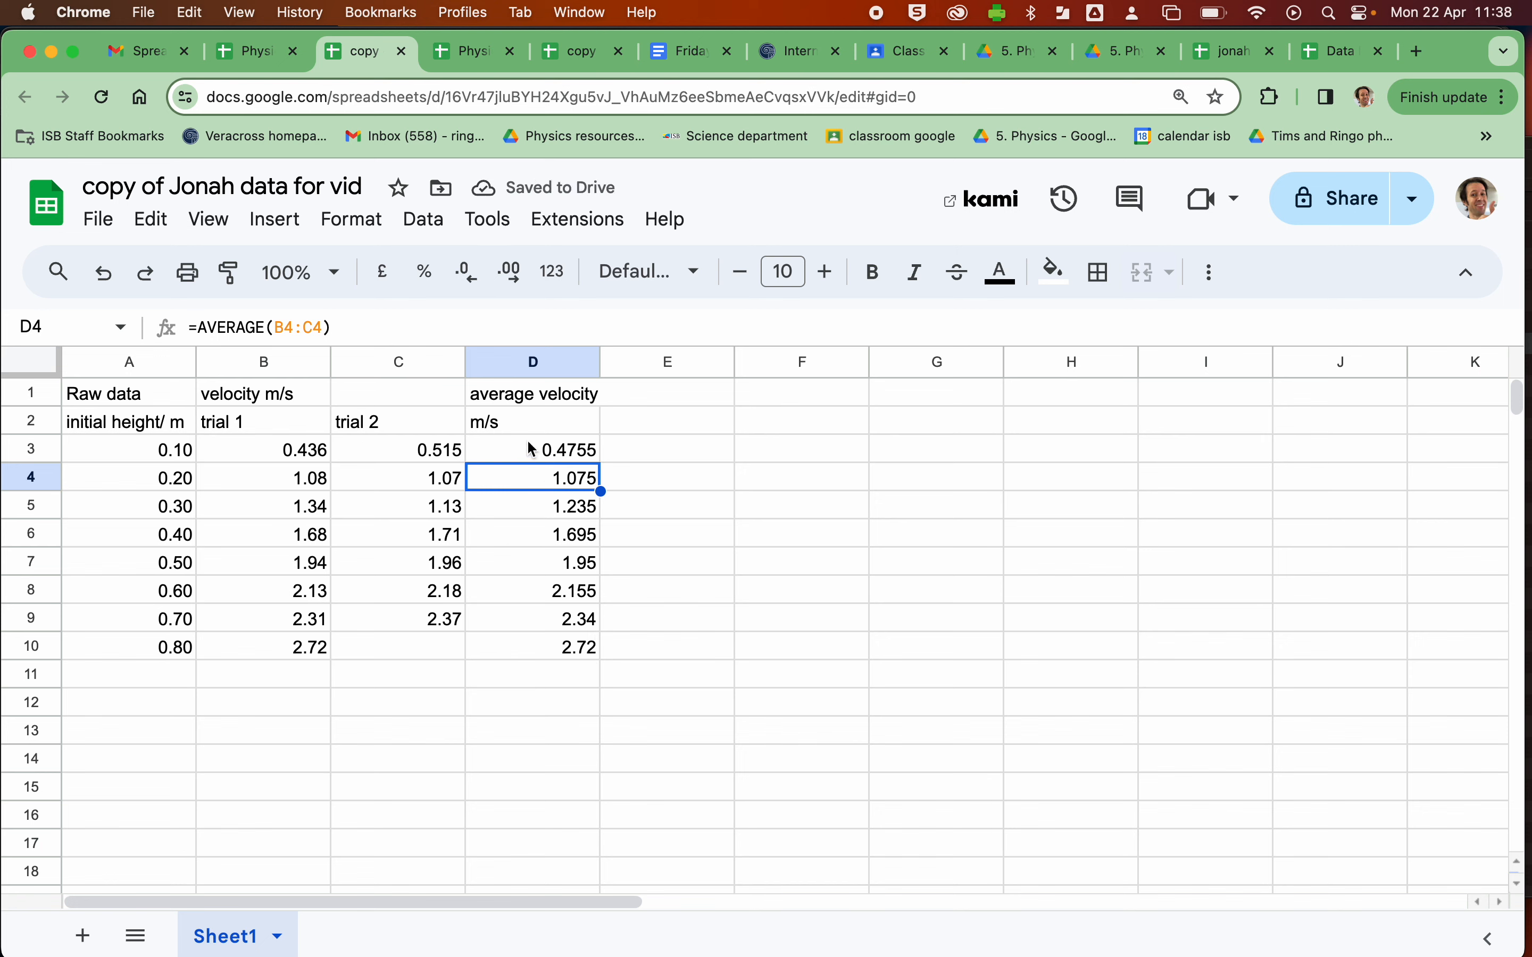
- Show the average velocities in column D with two decimal places
click(496, 366)
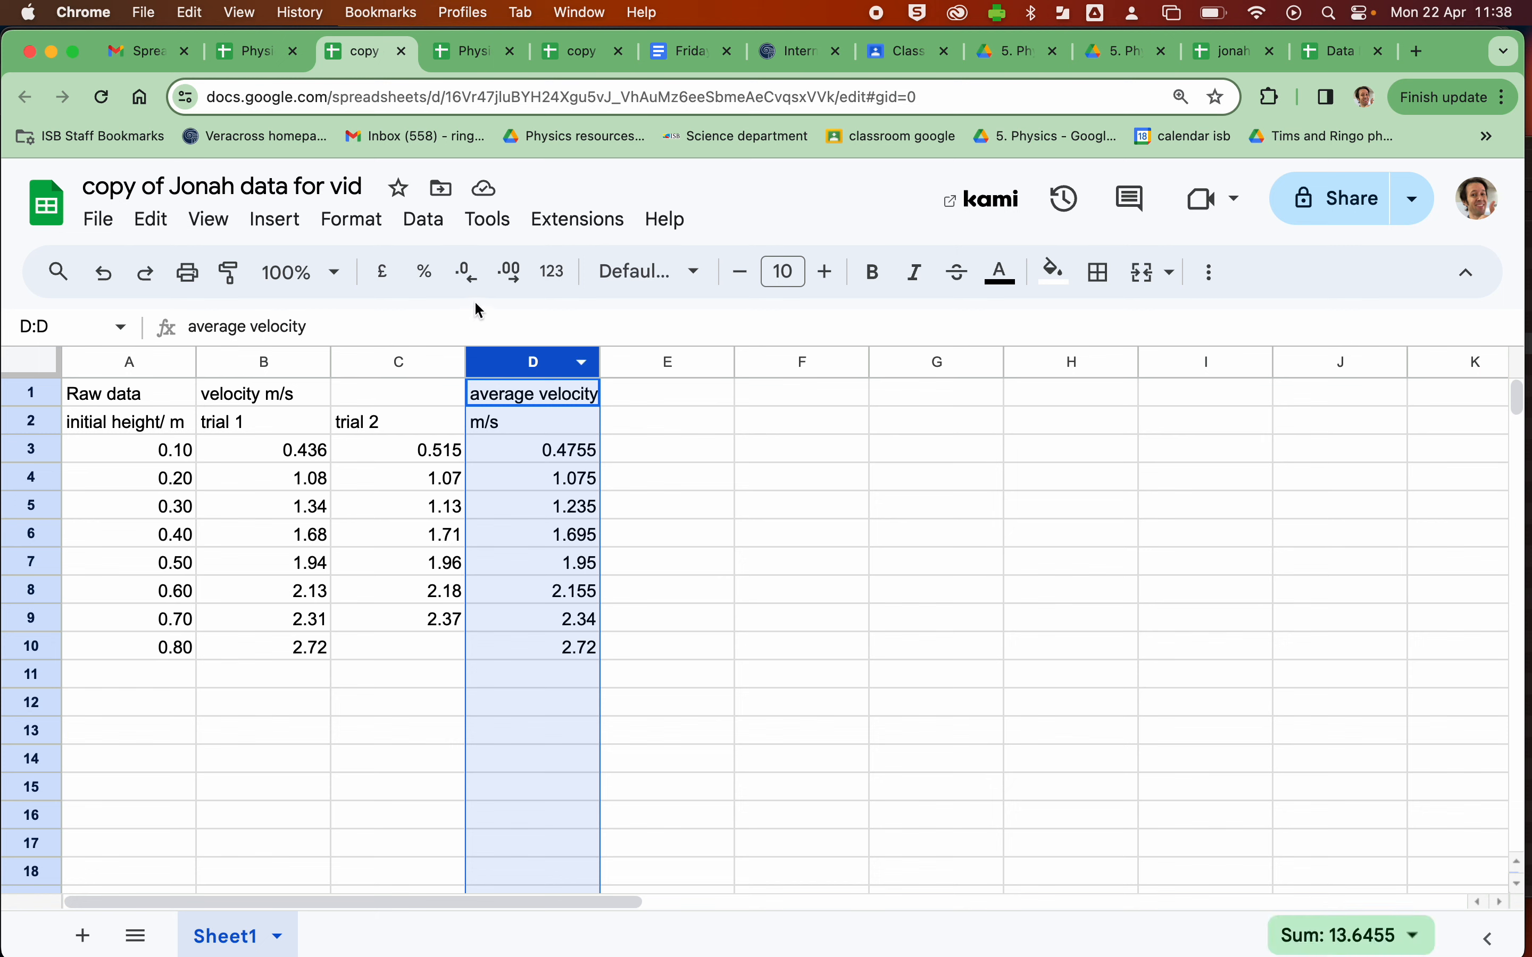
click(466, 273)
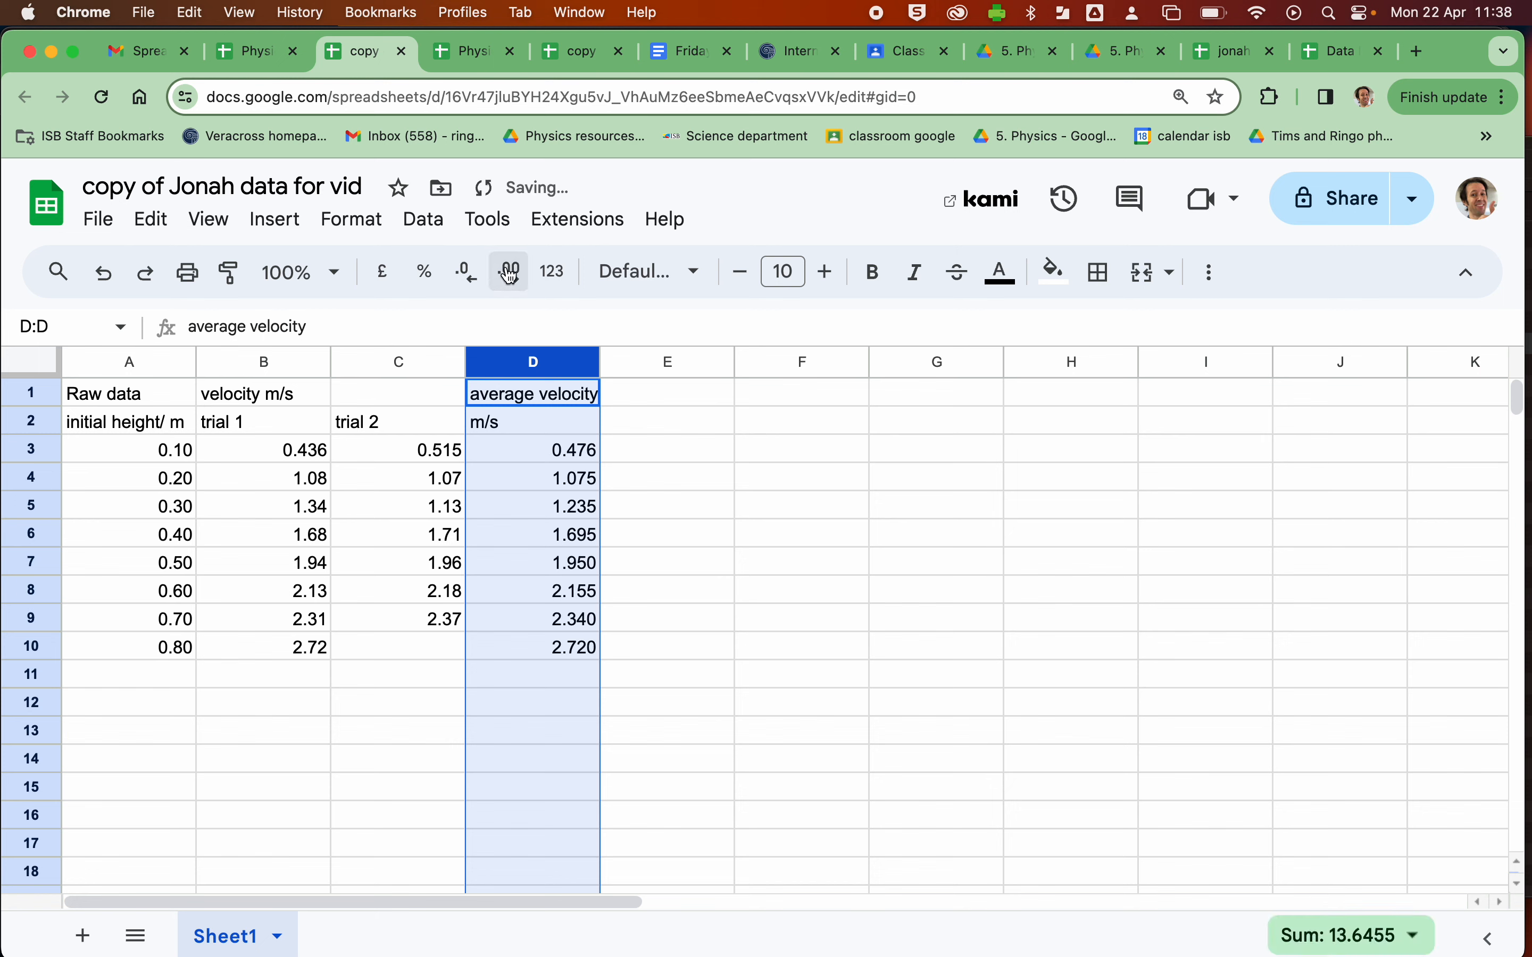
click(509, 273)
click(510, 273)
click(472, 278)
click(471, 279)
click(472, 279)
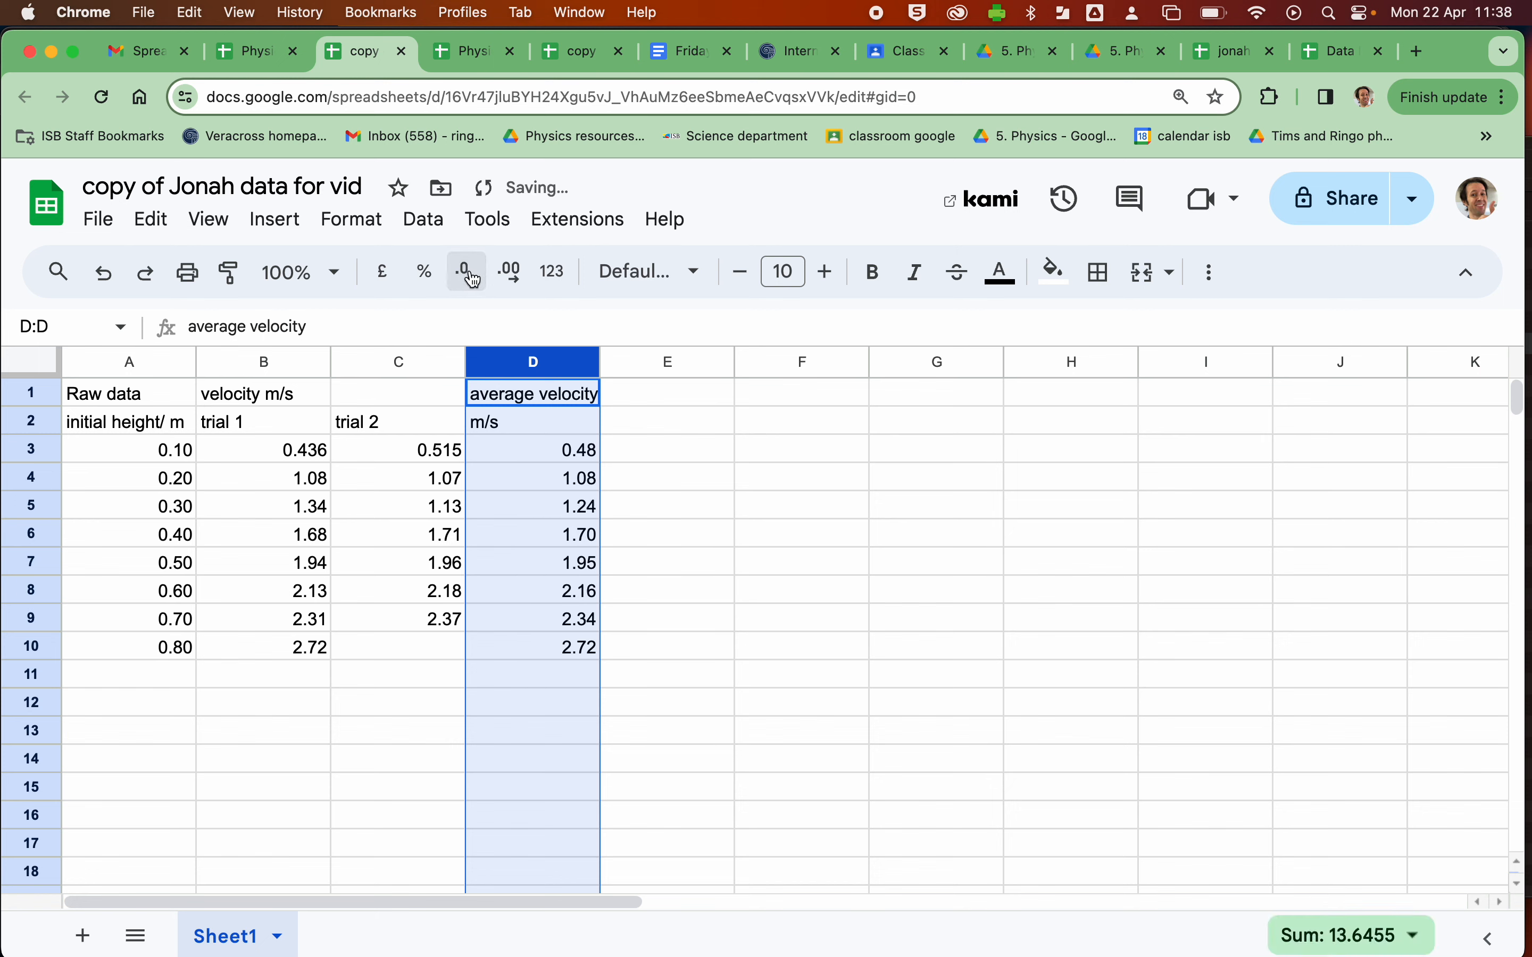
click(643, 649)
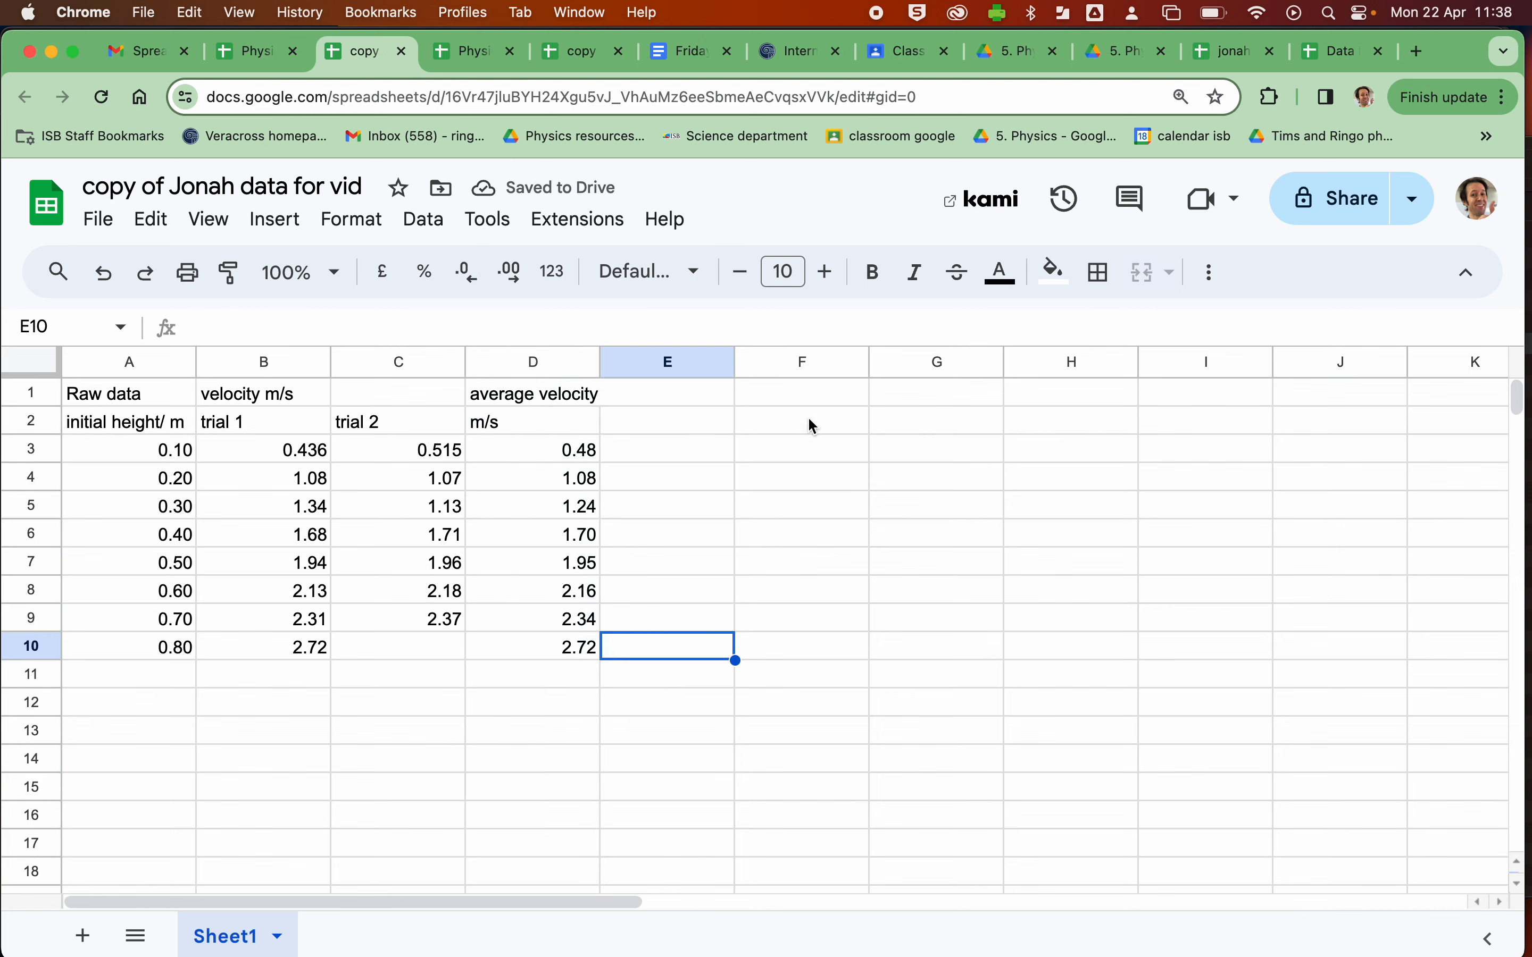
- Add the headings "initial GPE / J" in F1 and "final KE / J" in G1
click(792, 392)
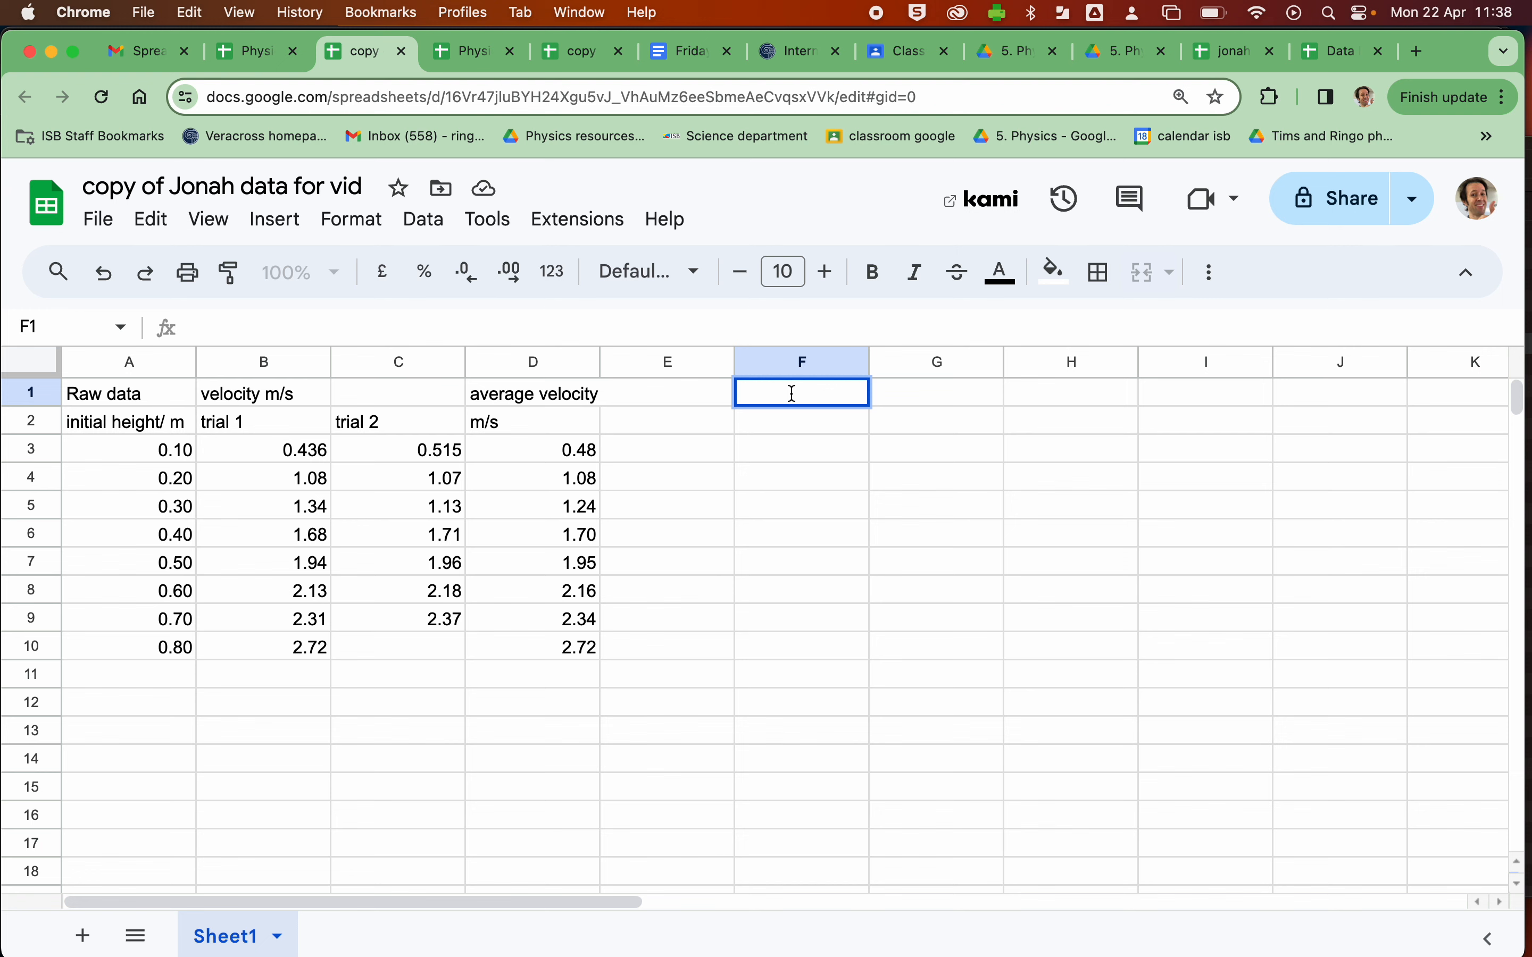
text(initial GPE / J)
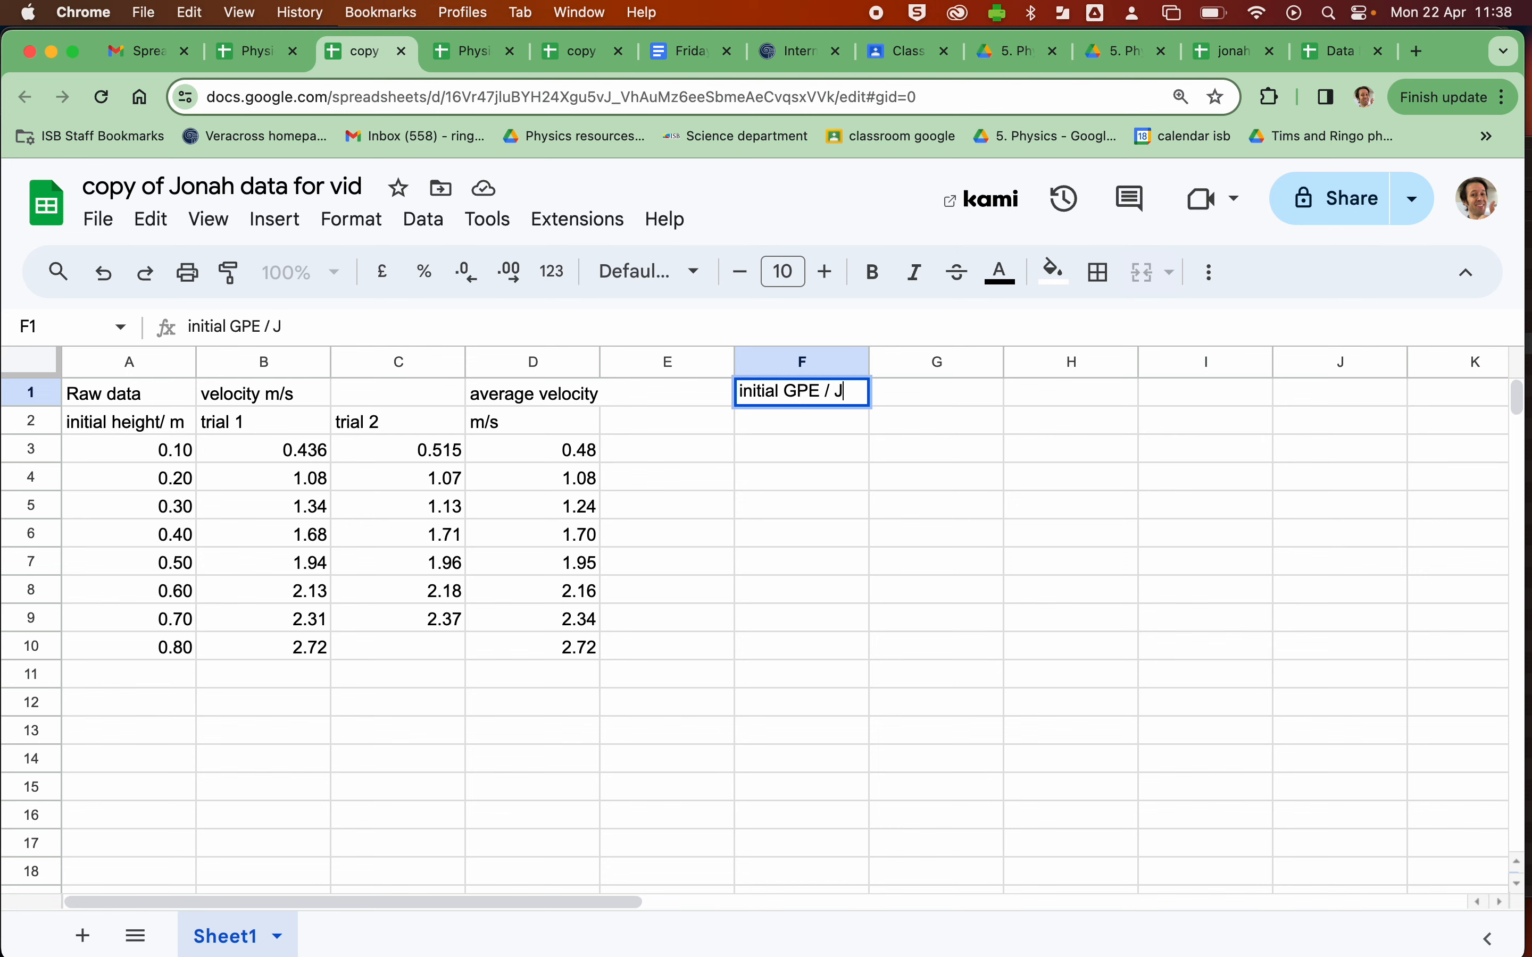
key(Tab)
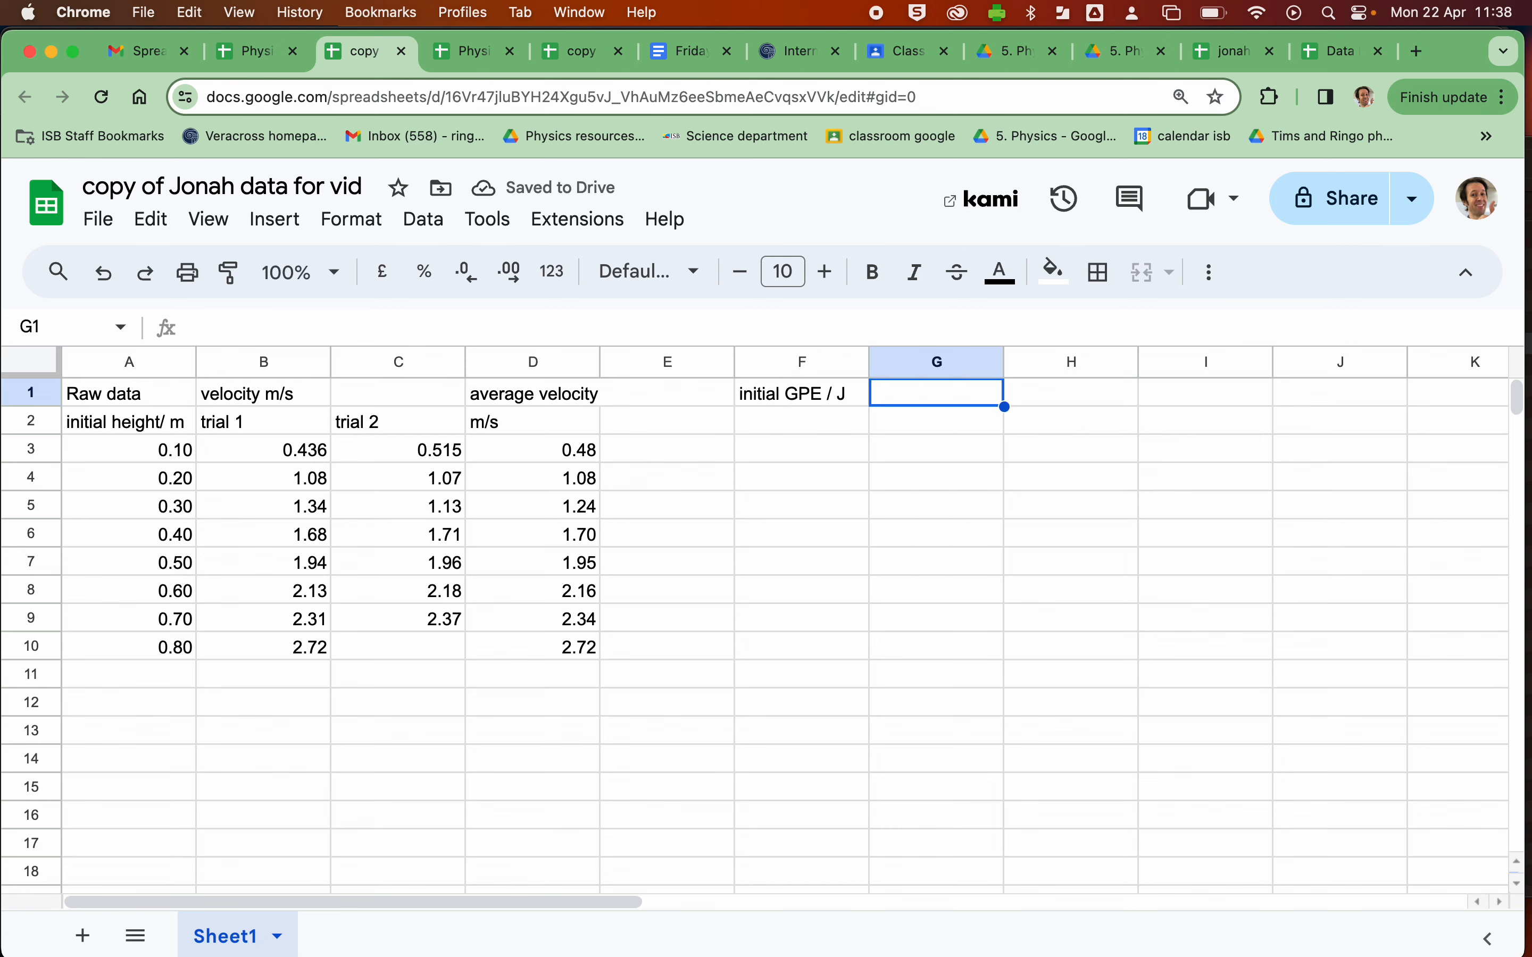
text(final KE / J)
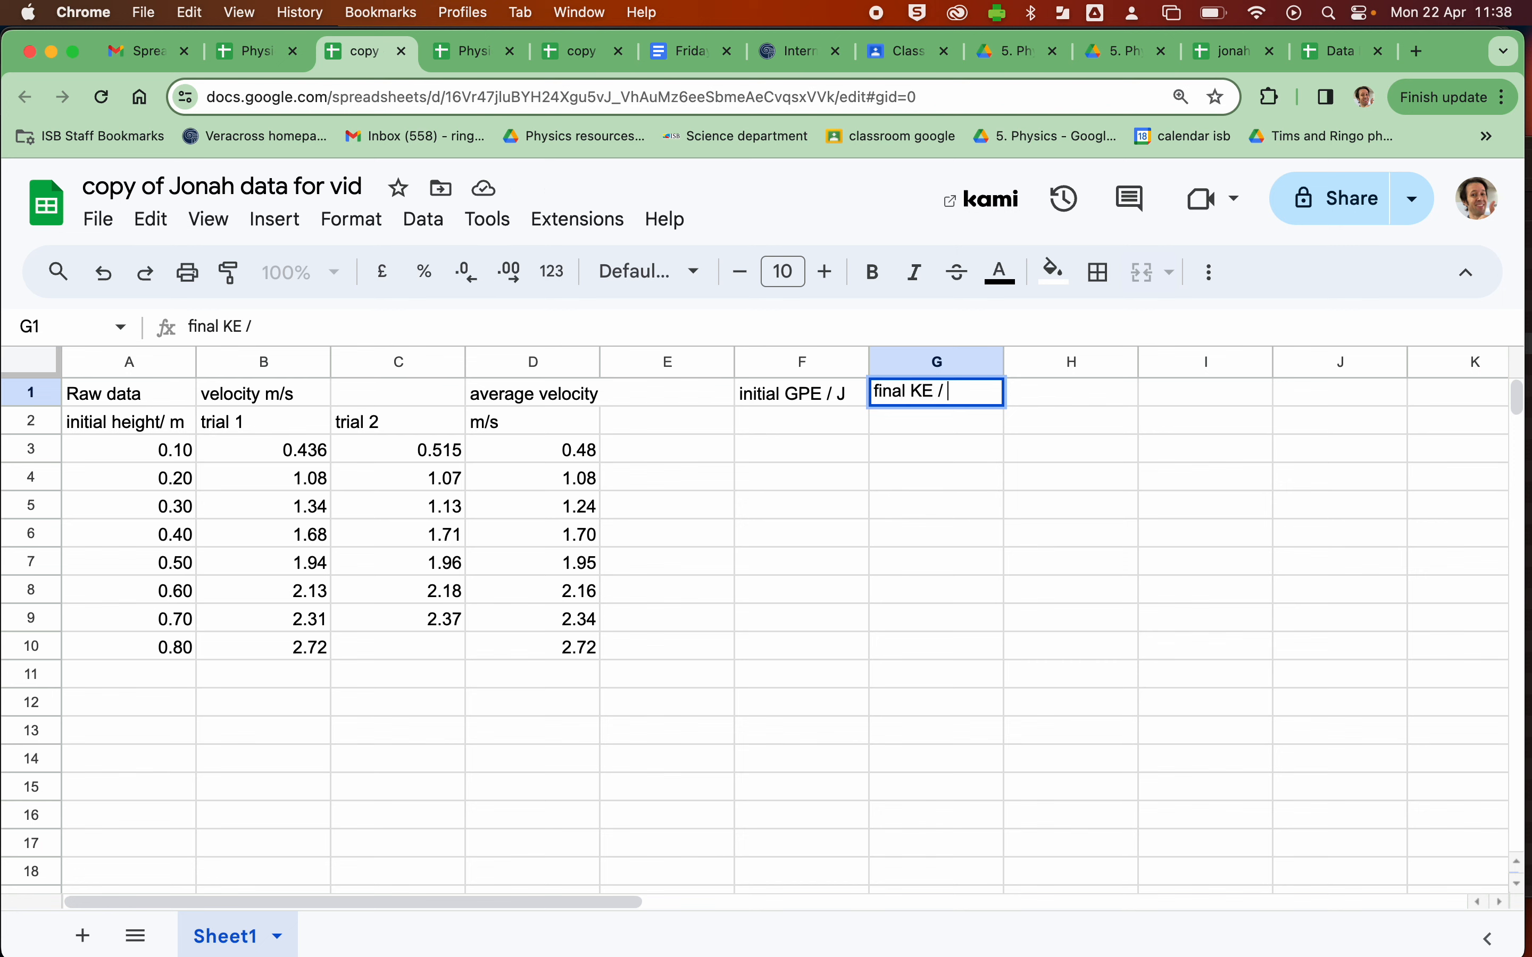
- Enter the initial GPE formula =0.3*9.8*A3 in cell F3
double_click(792, 449)
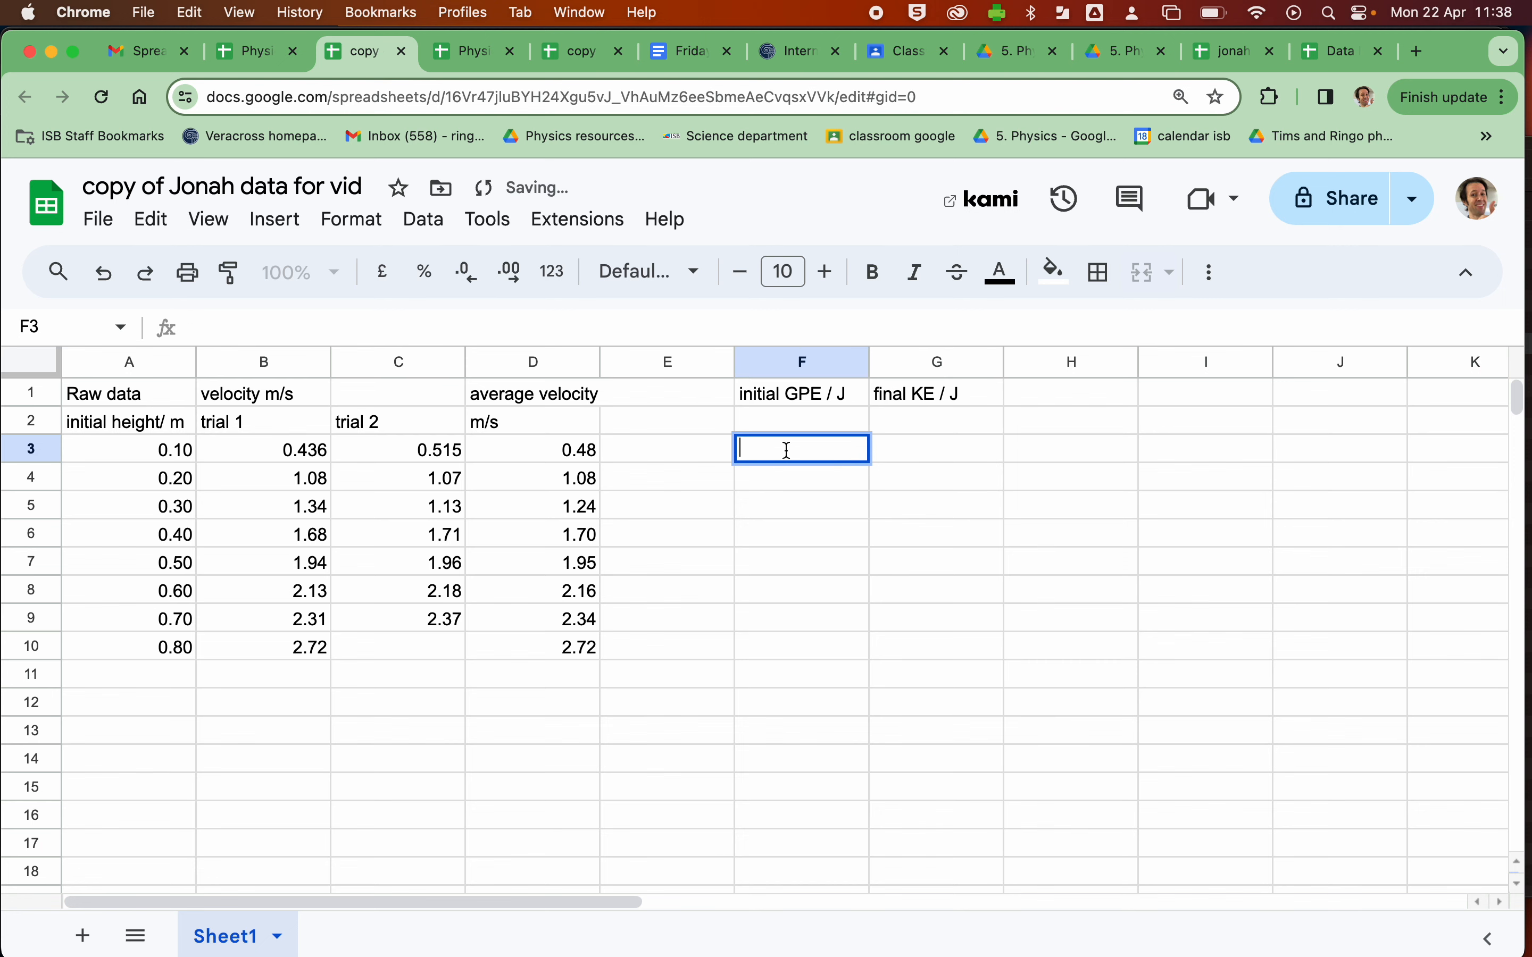
text(=)
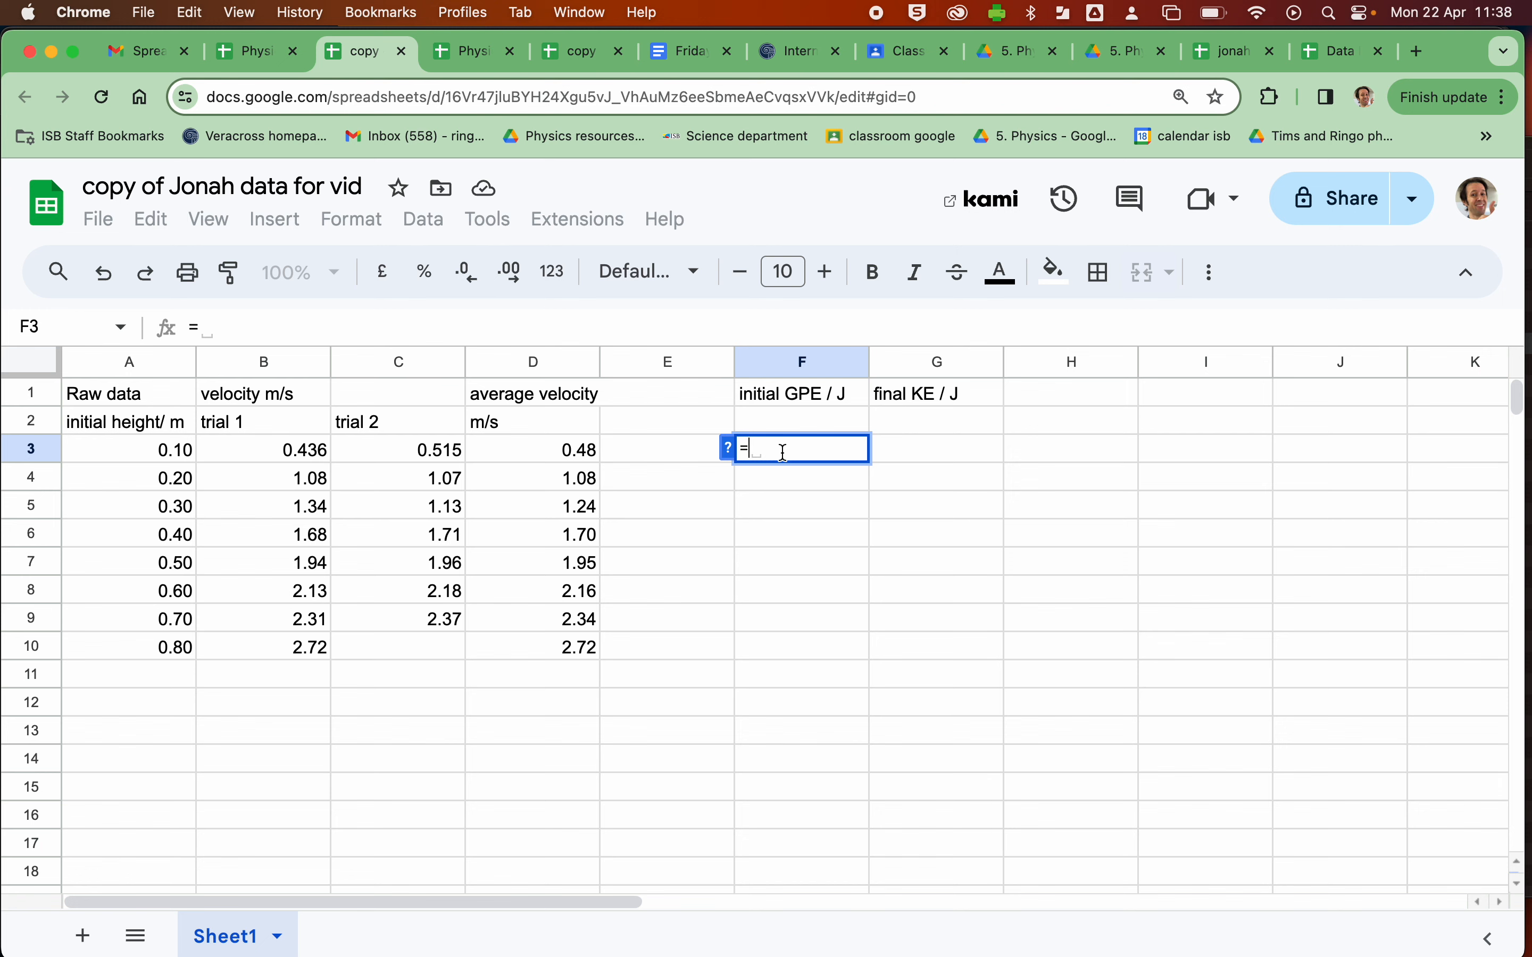
text(0)
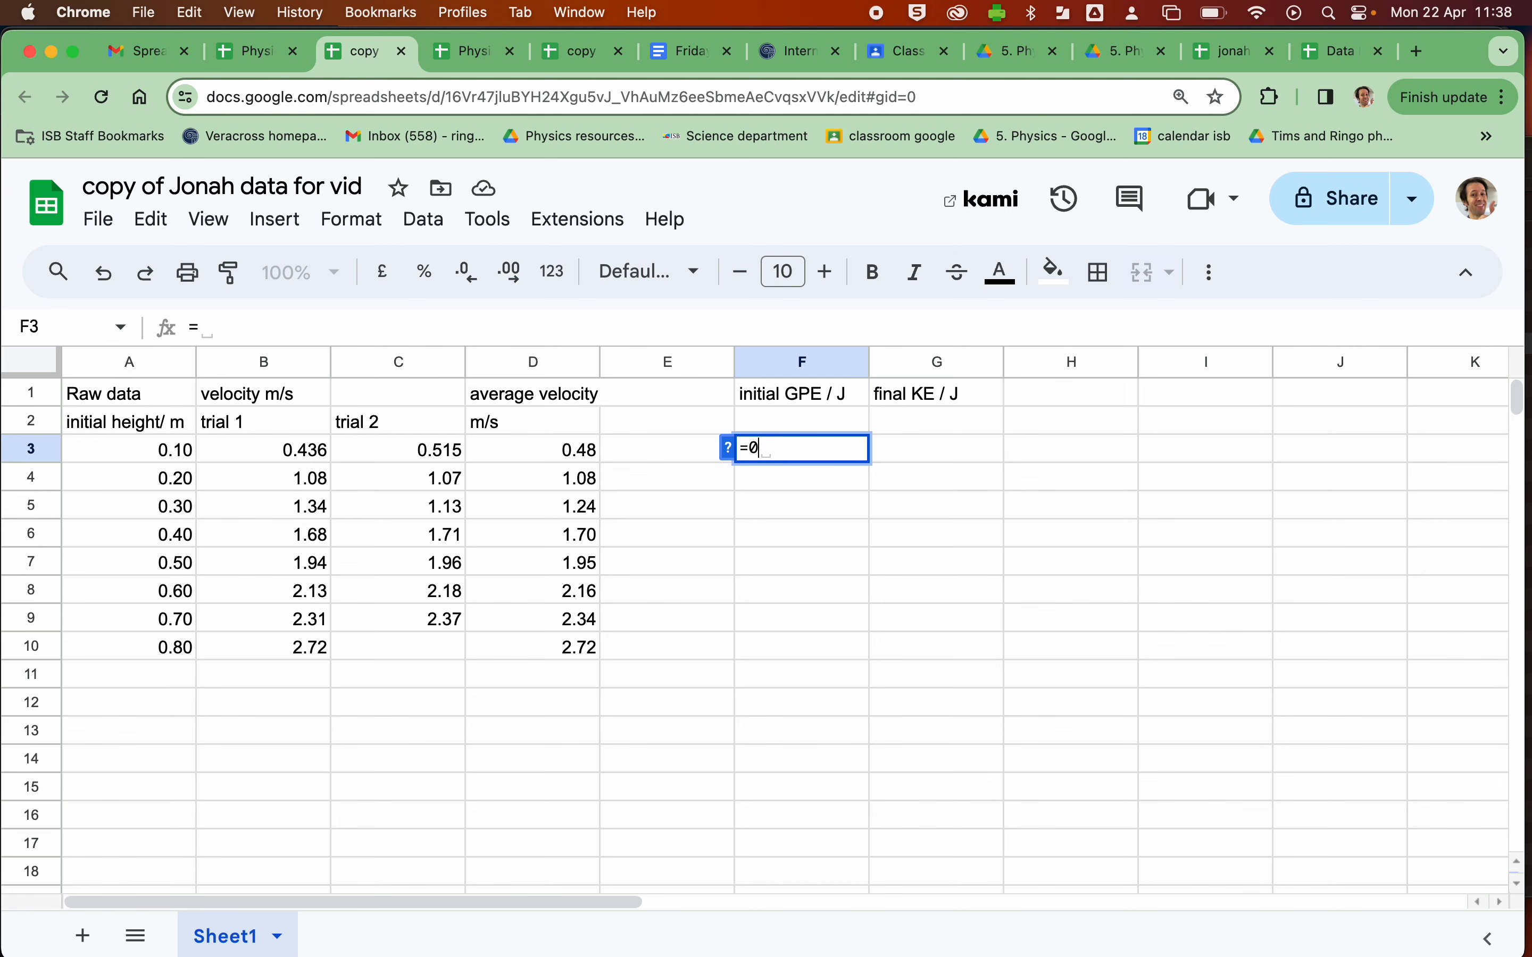
text(.3*)
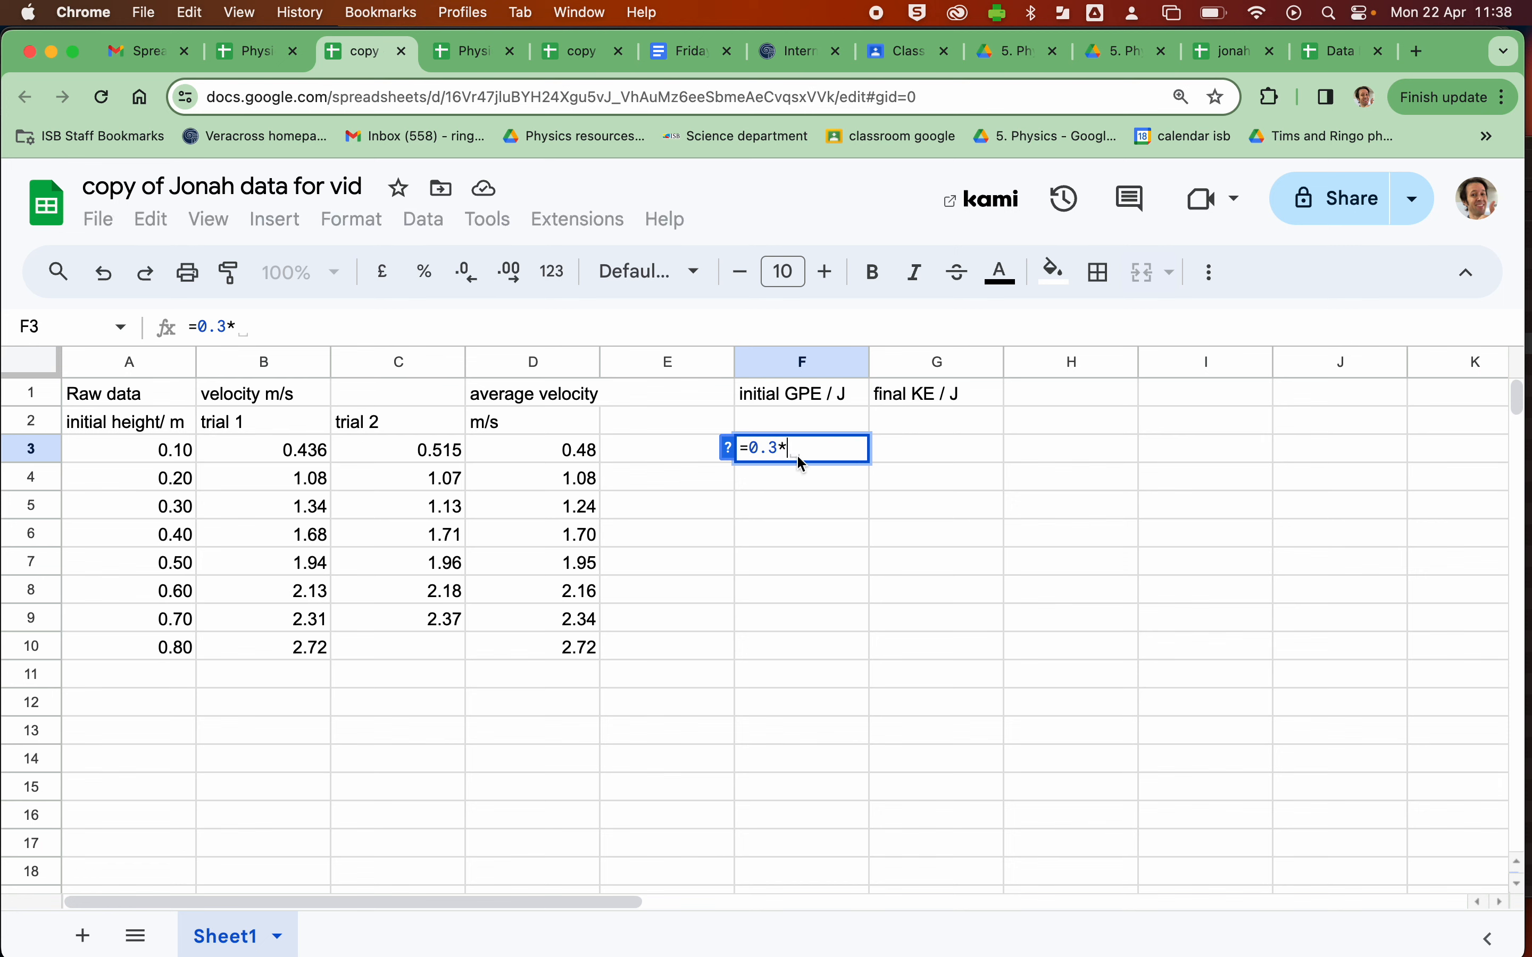
text(9)
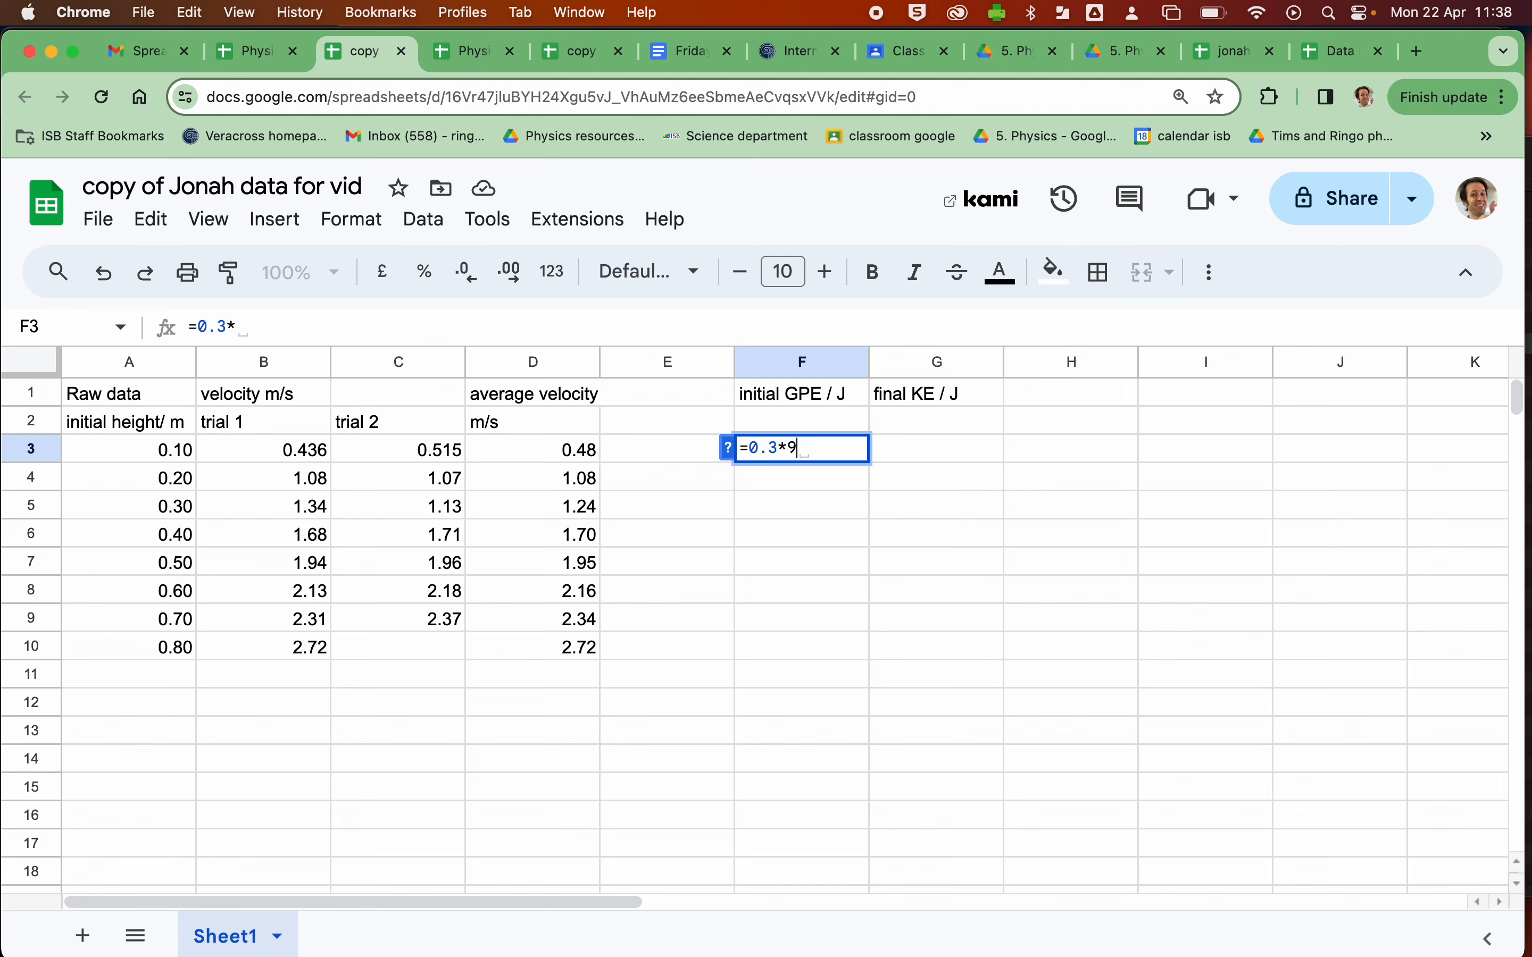
text(.8*)
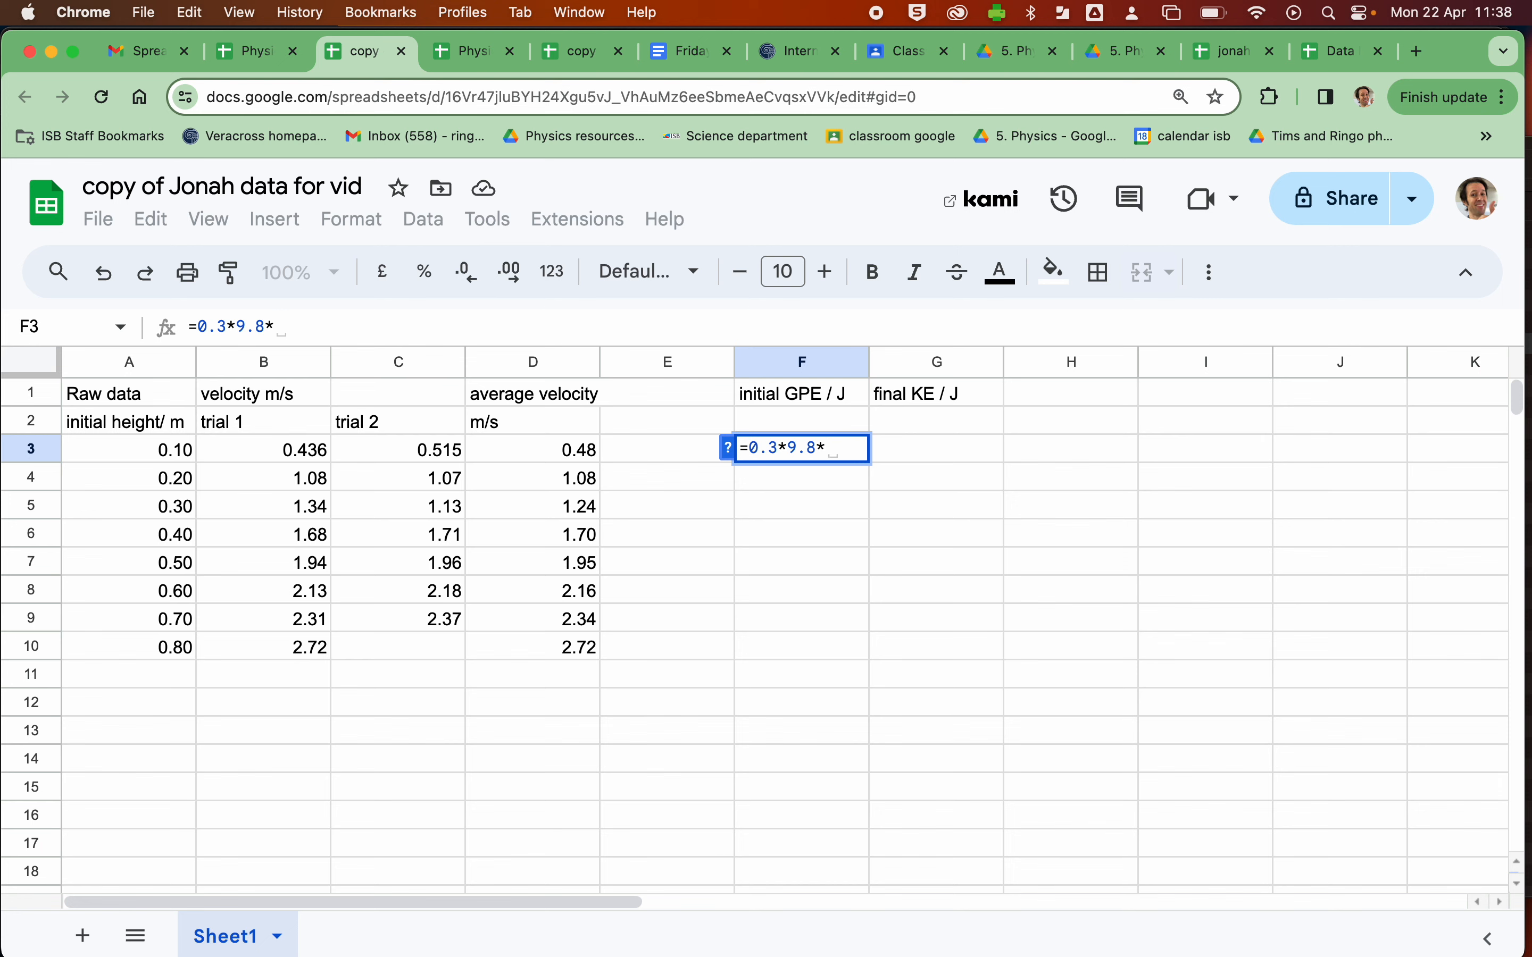
click(102, 446)
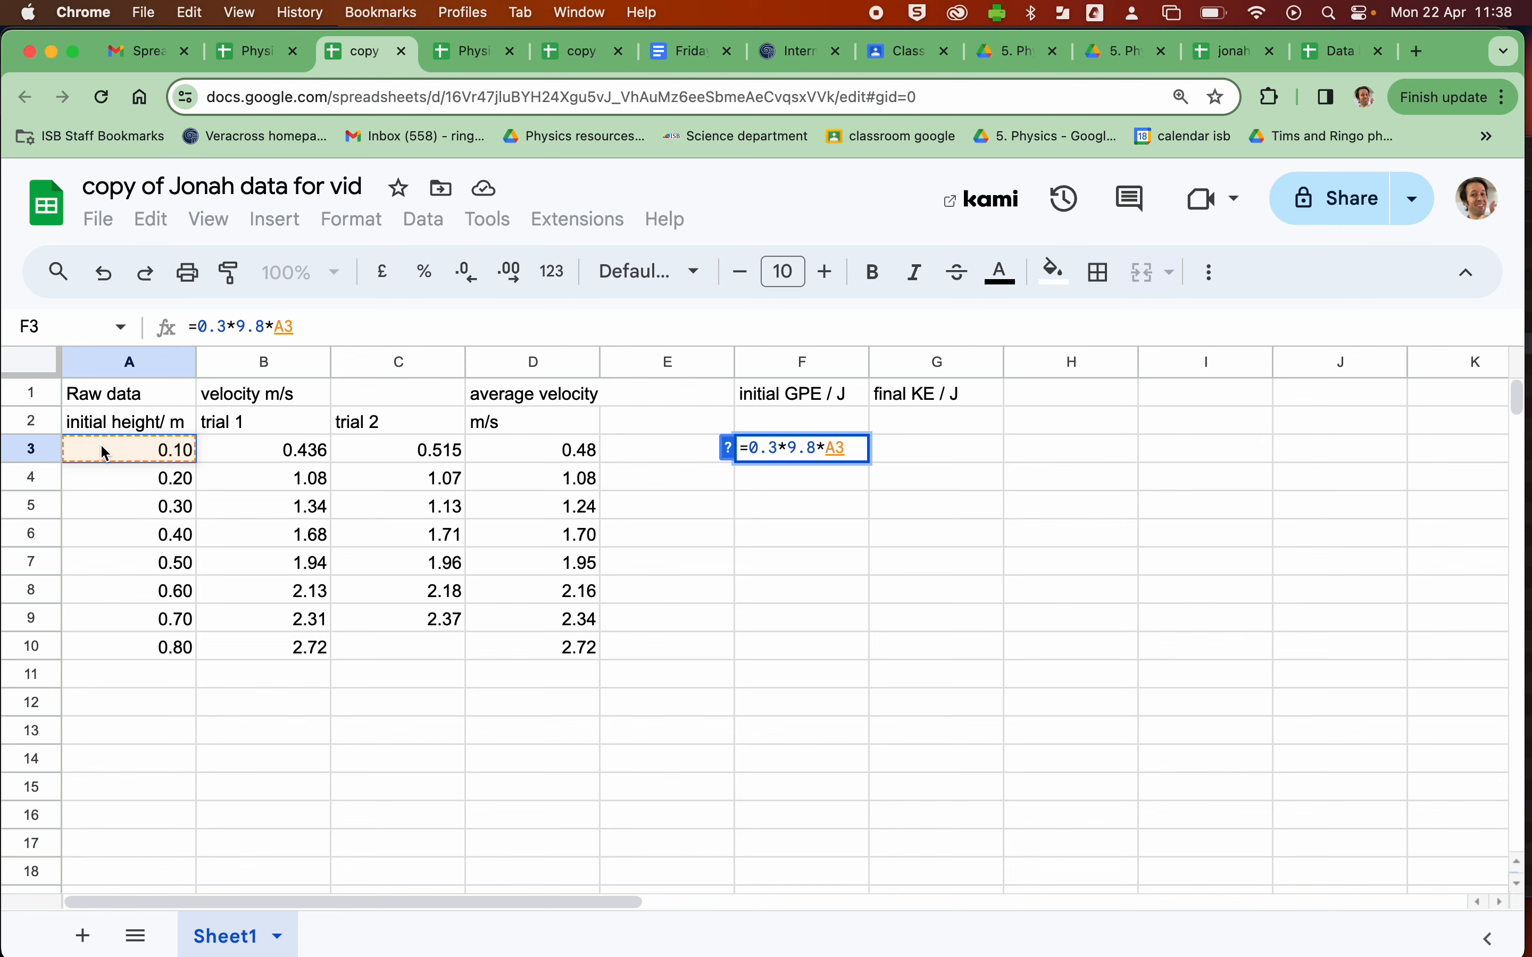
key(Return)
- Copy the GPE formula from F3 down to F10 and show column F with two decimal places
click(777, 445)
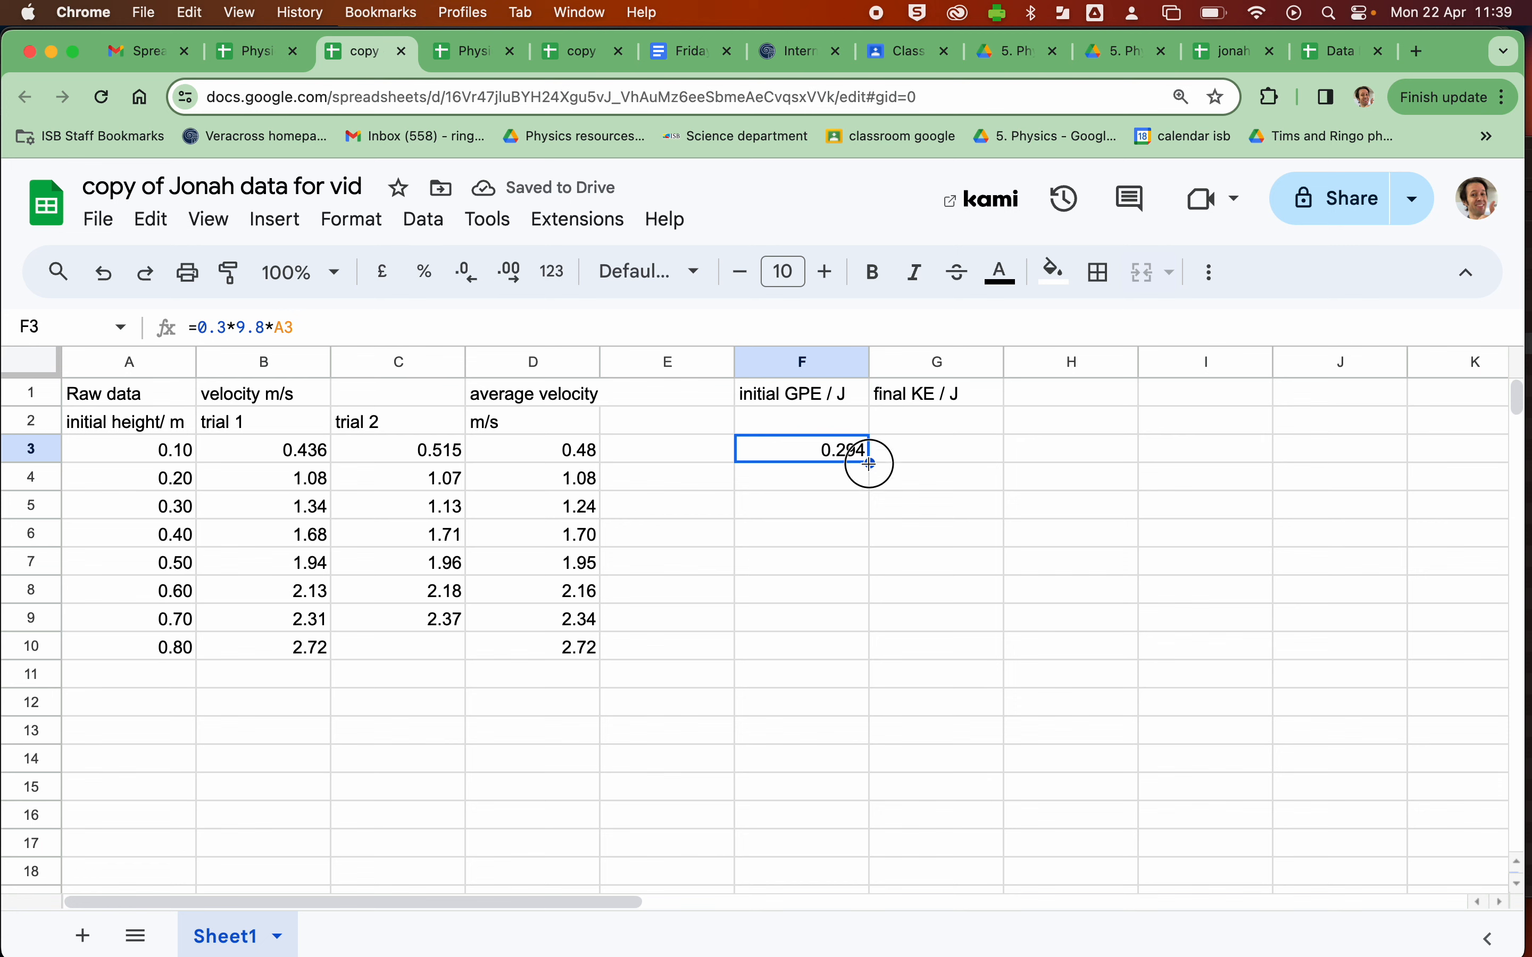
drag(869, 464, 867, 652)
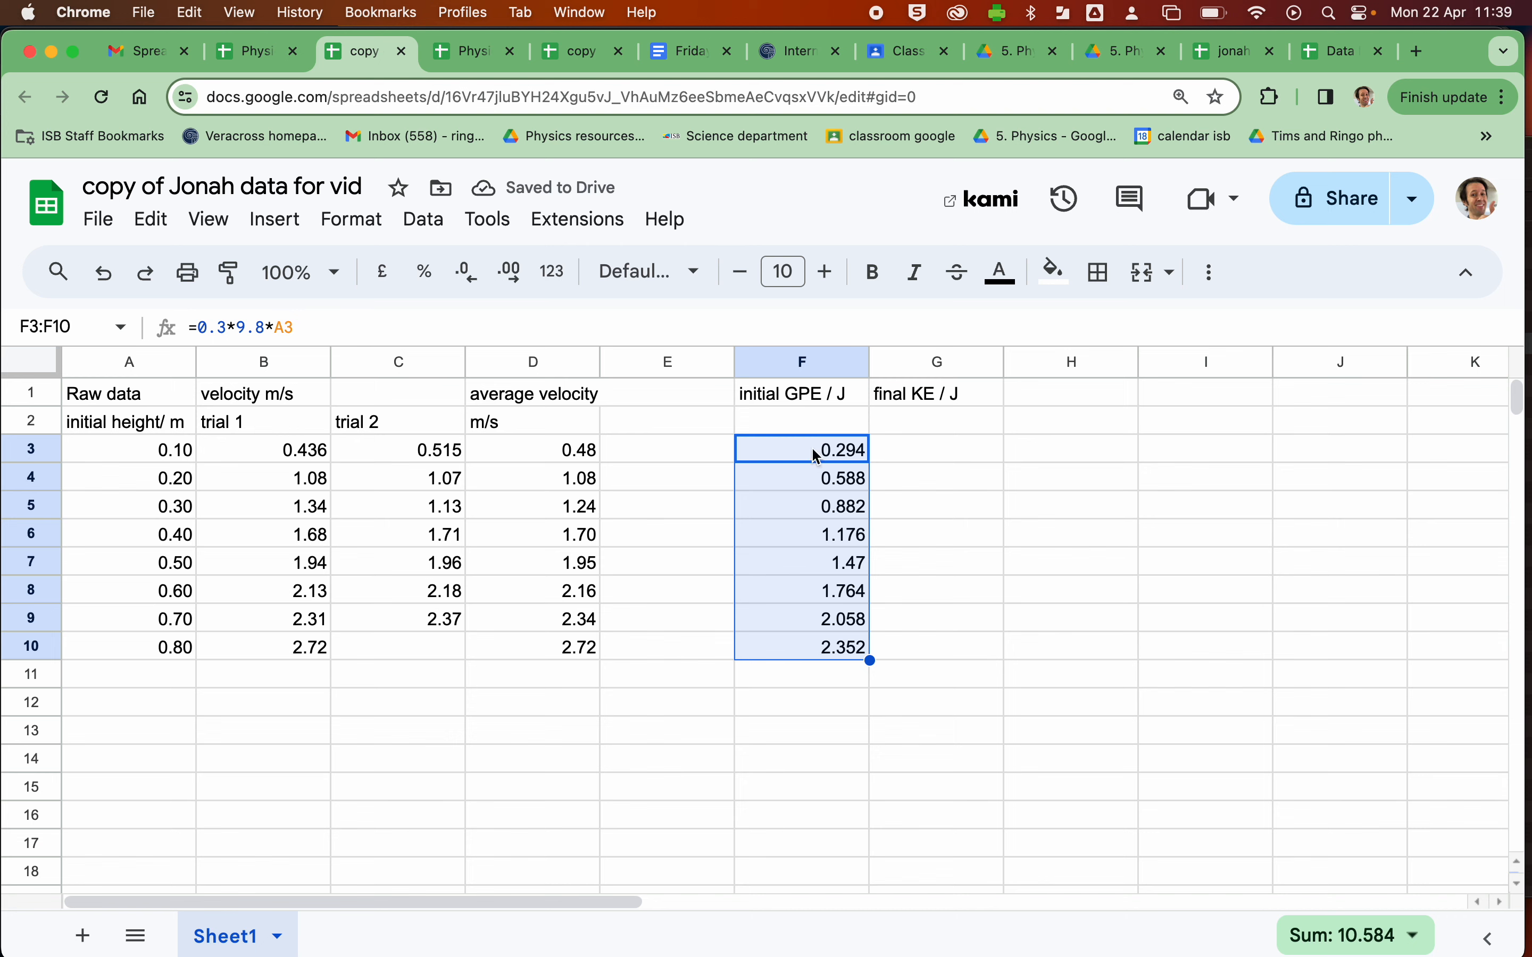
click(753, 358)
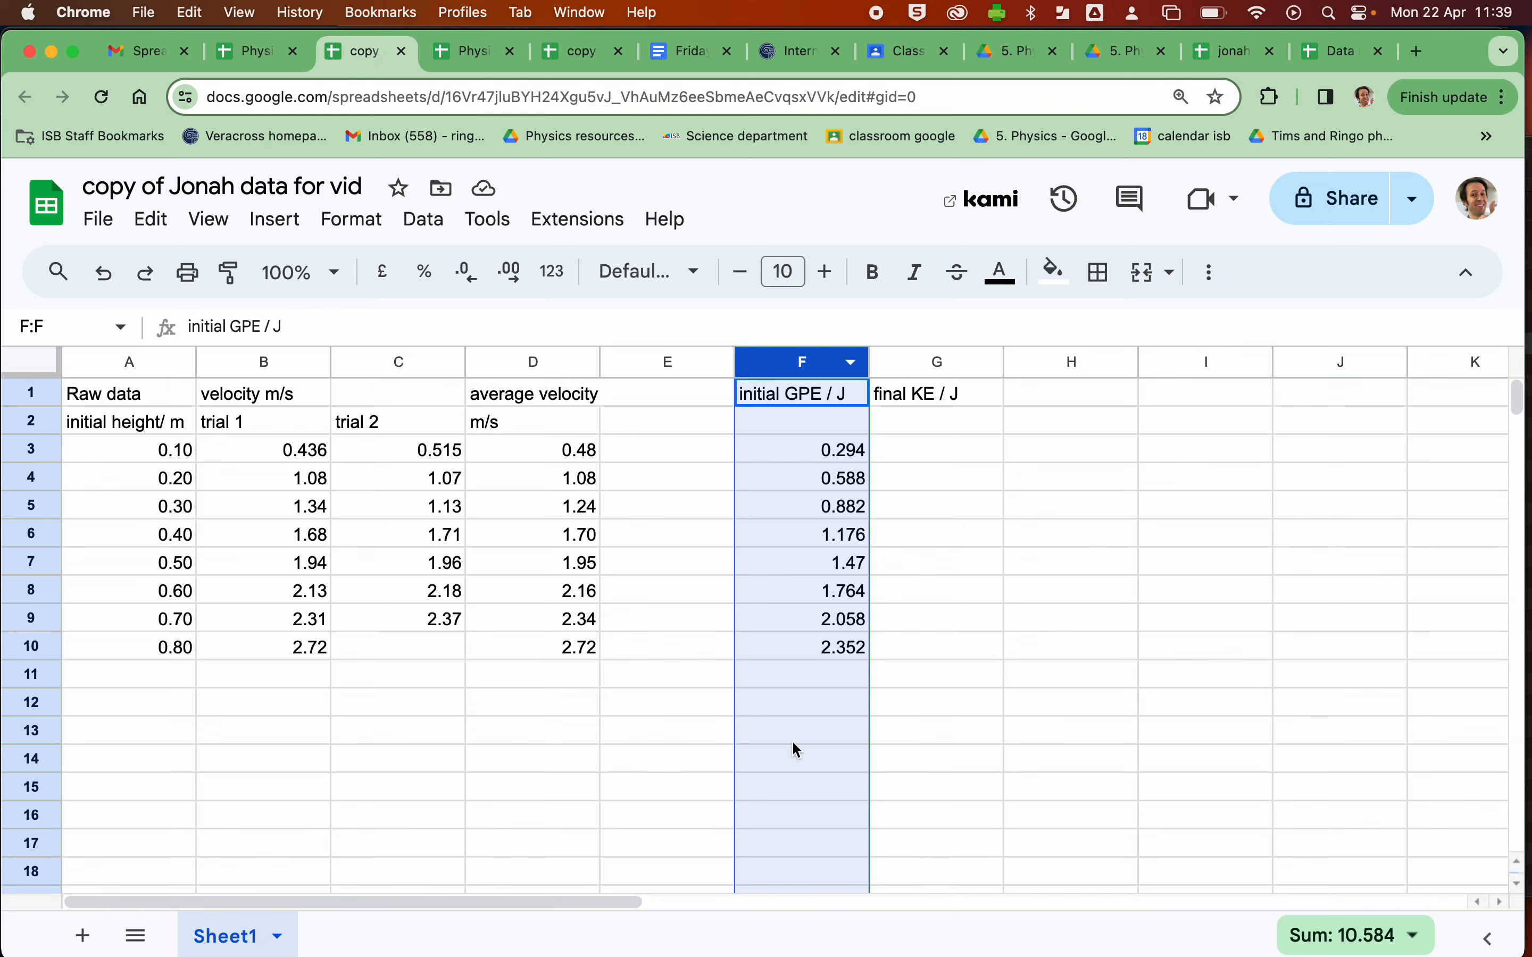
click(466, 273)
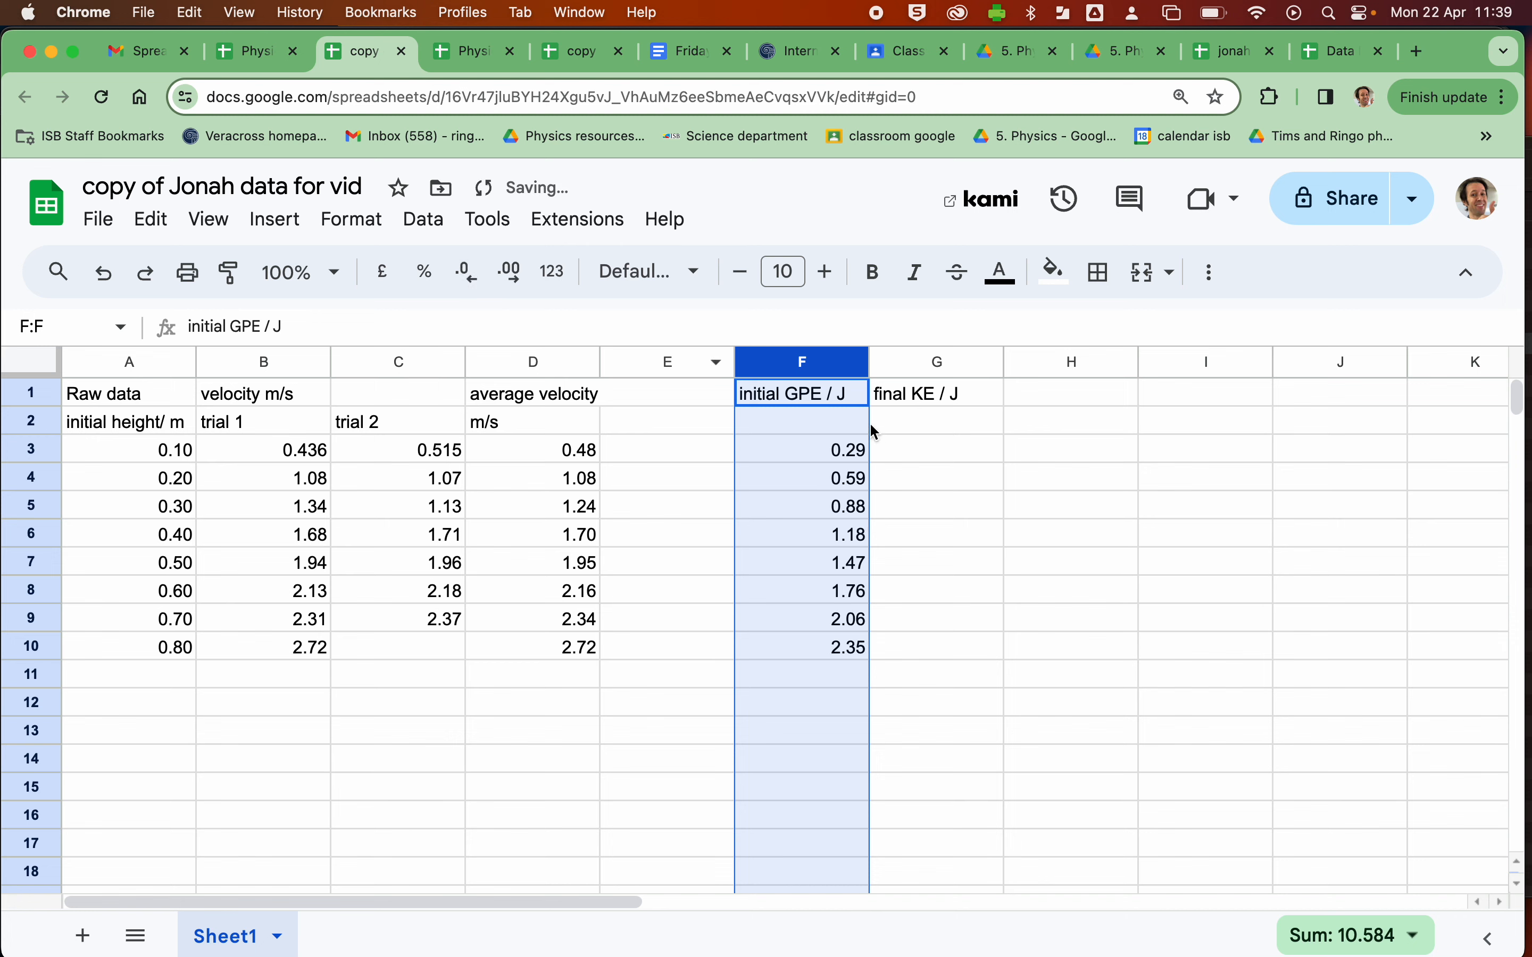
- Enter the final KE formula =0.5*0.3*D3^2 in cell G3
double_click(900, 450)
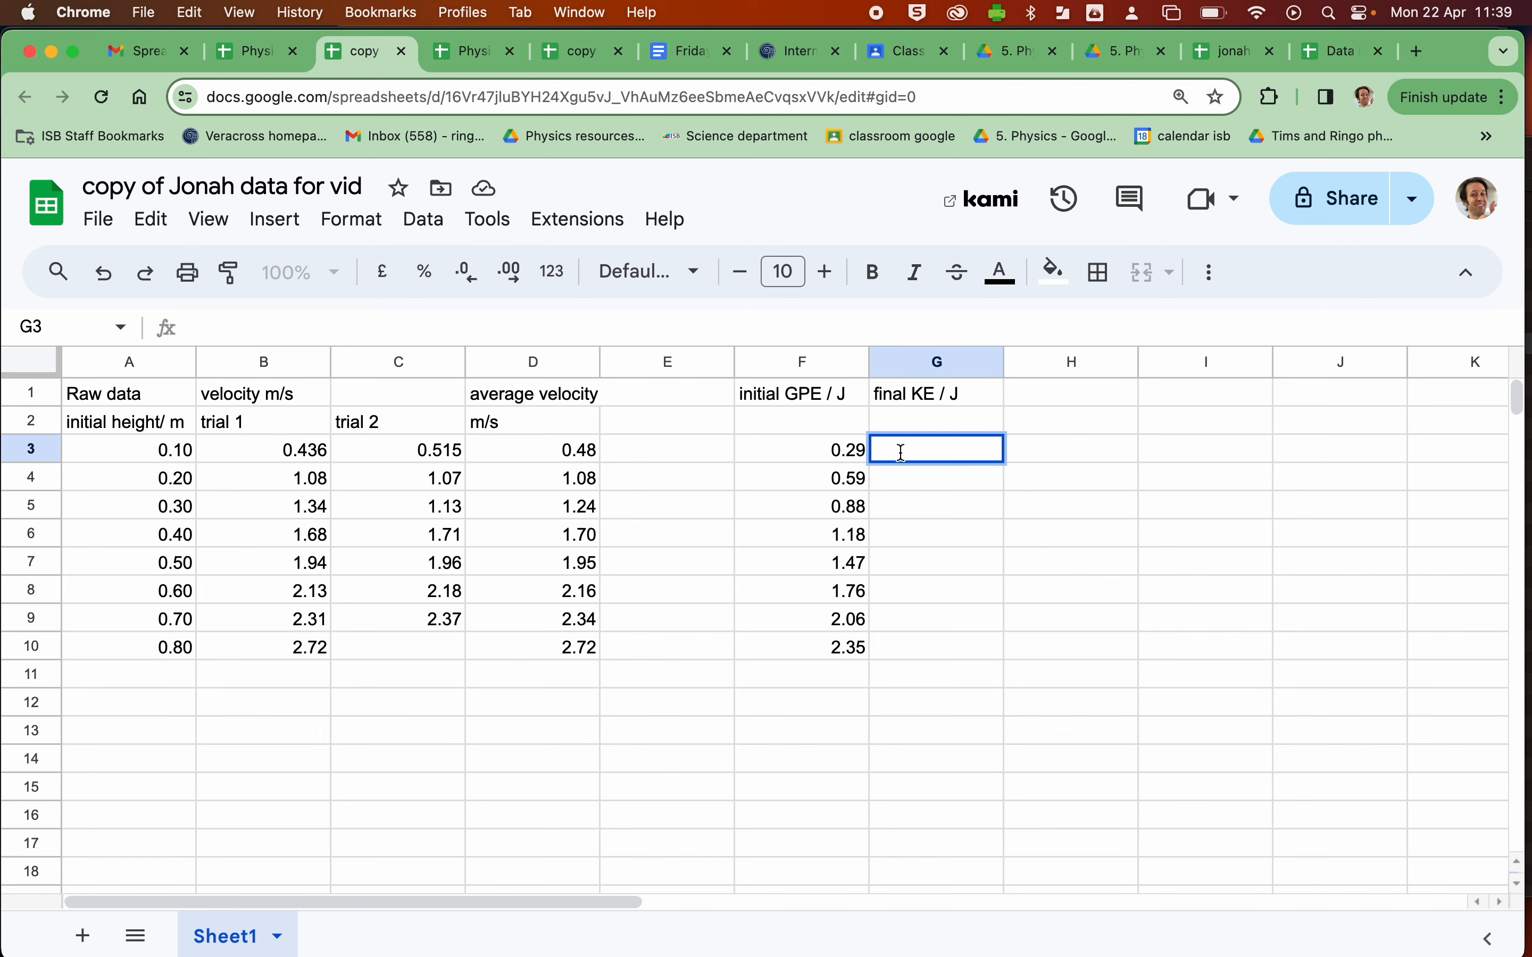
text(=)
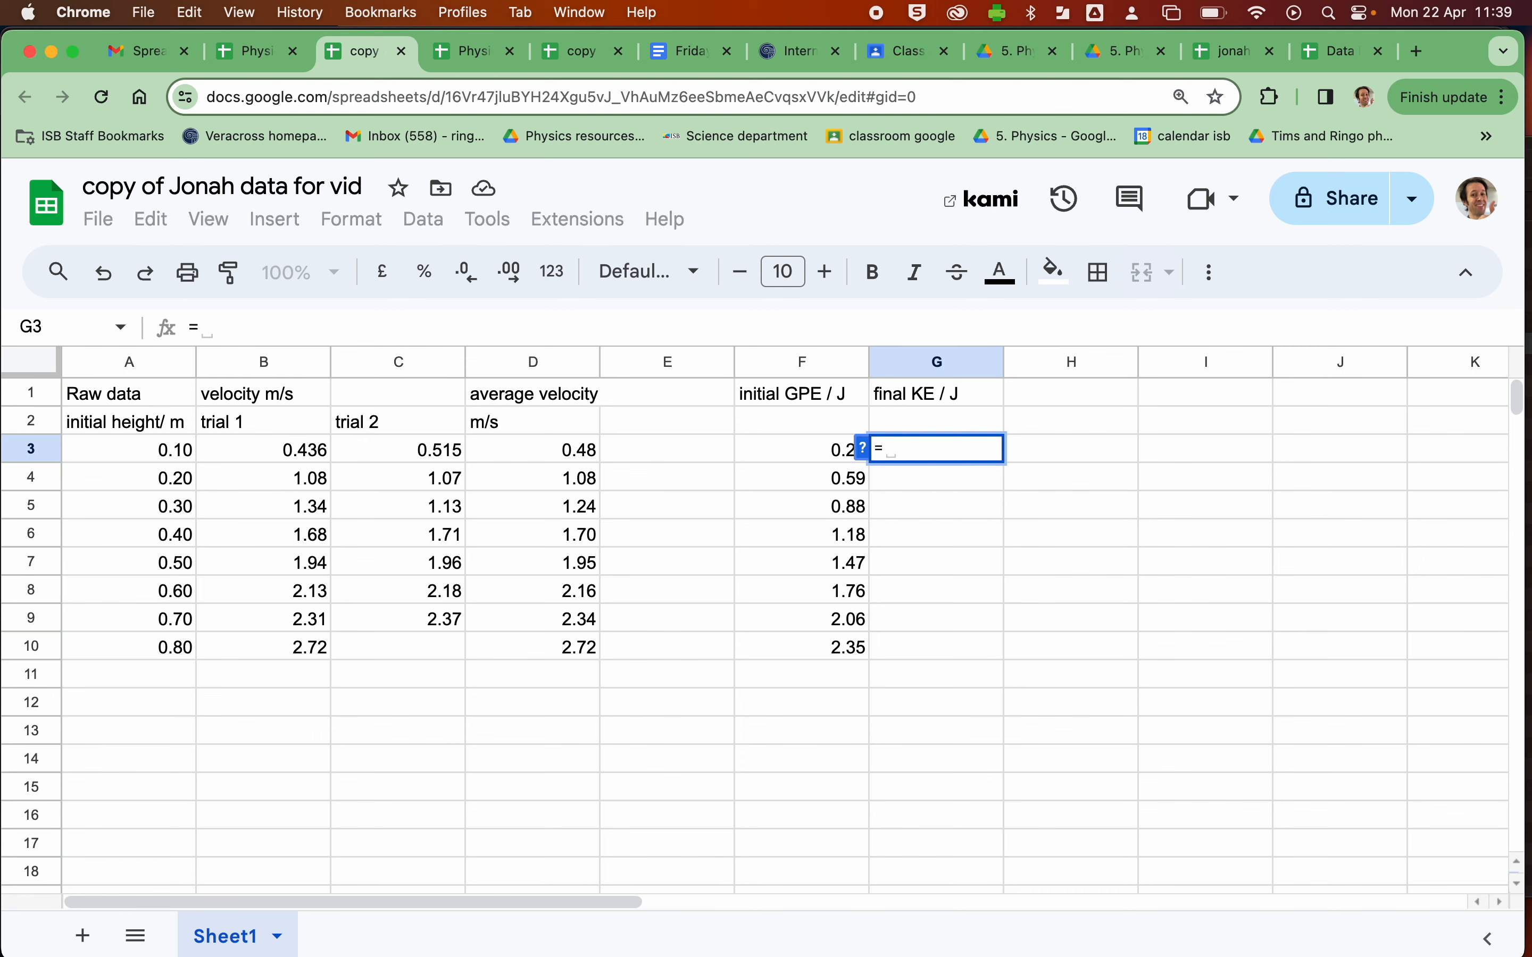
text(0.5)
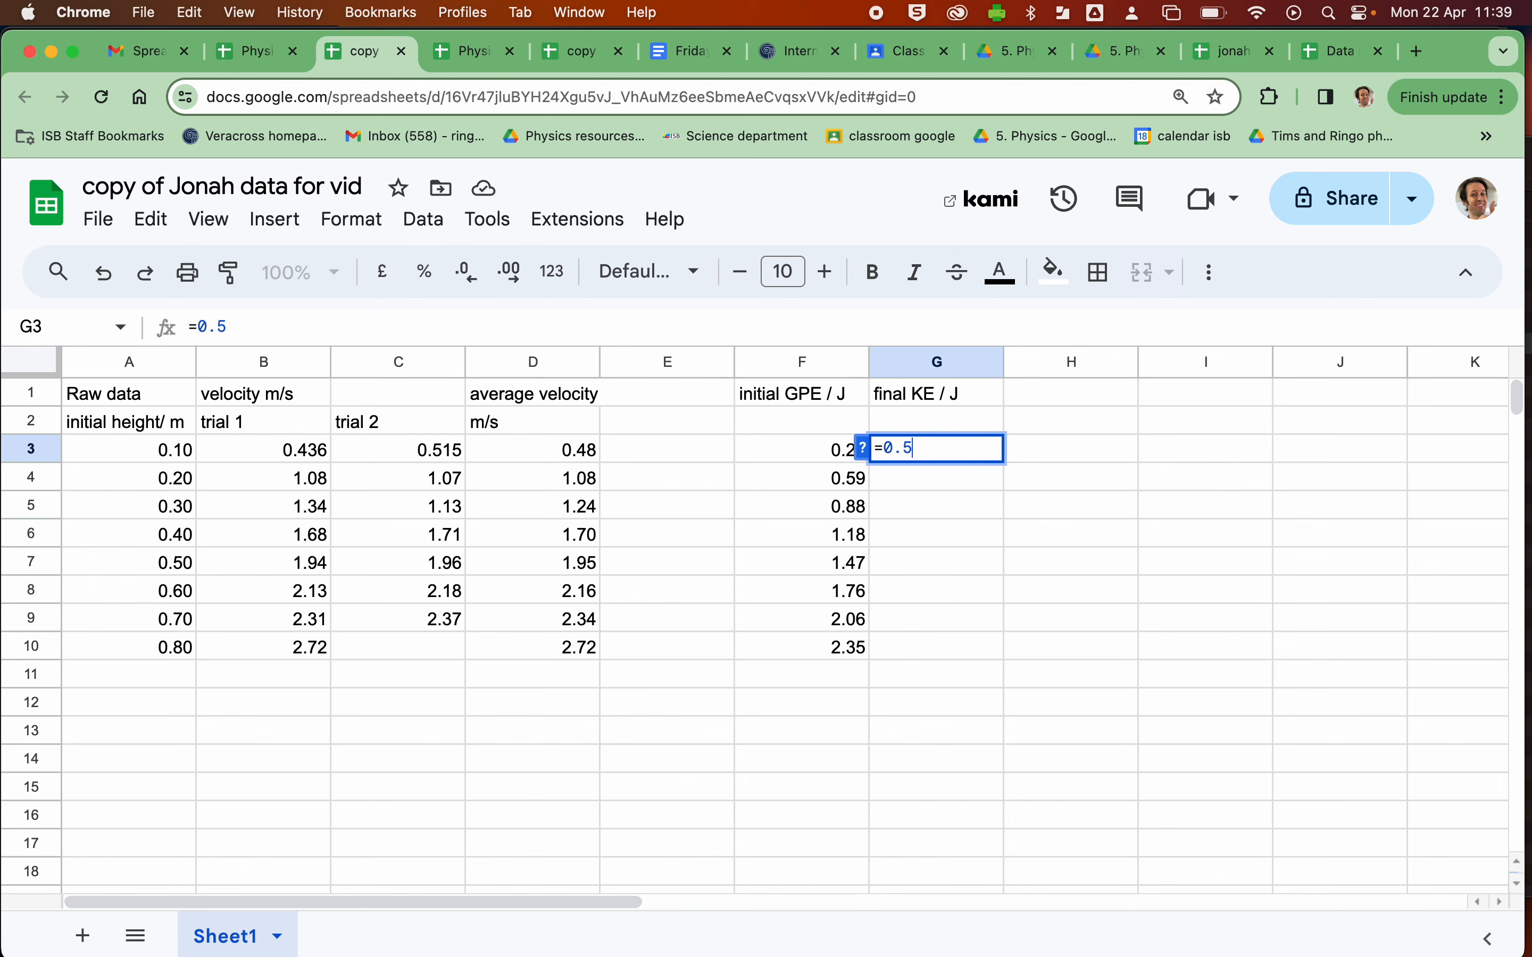
text(*)
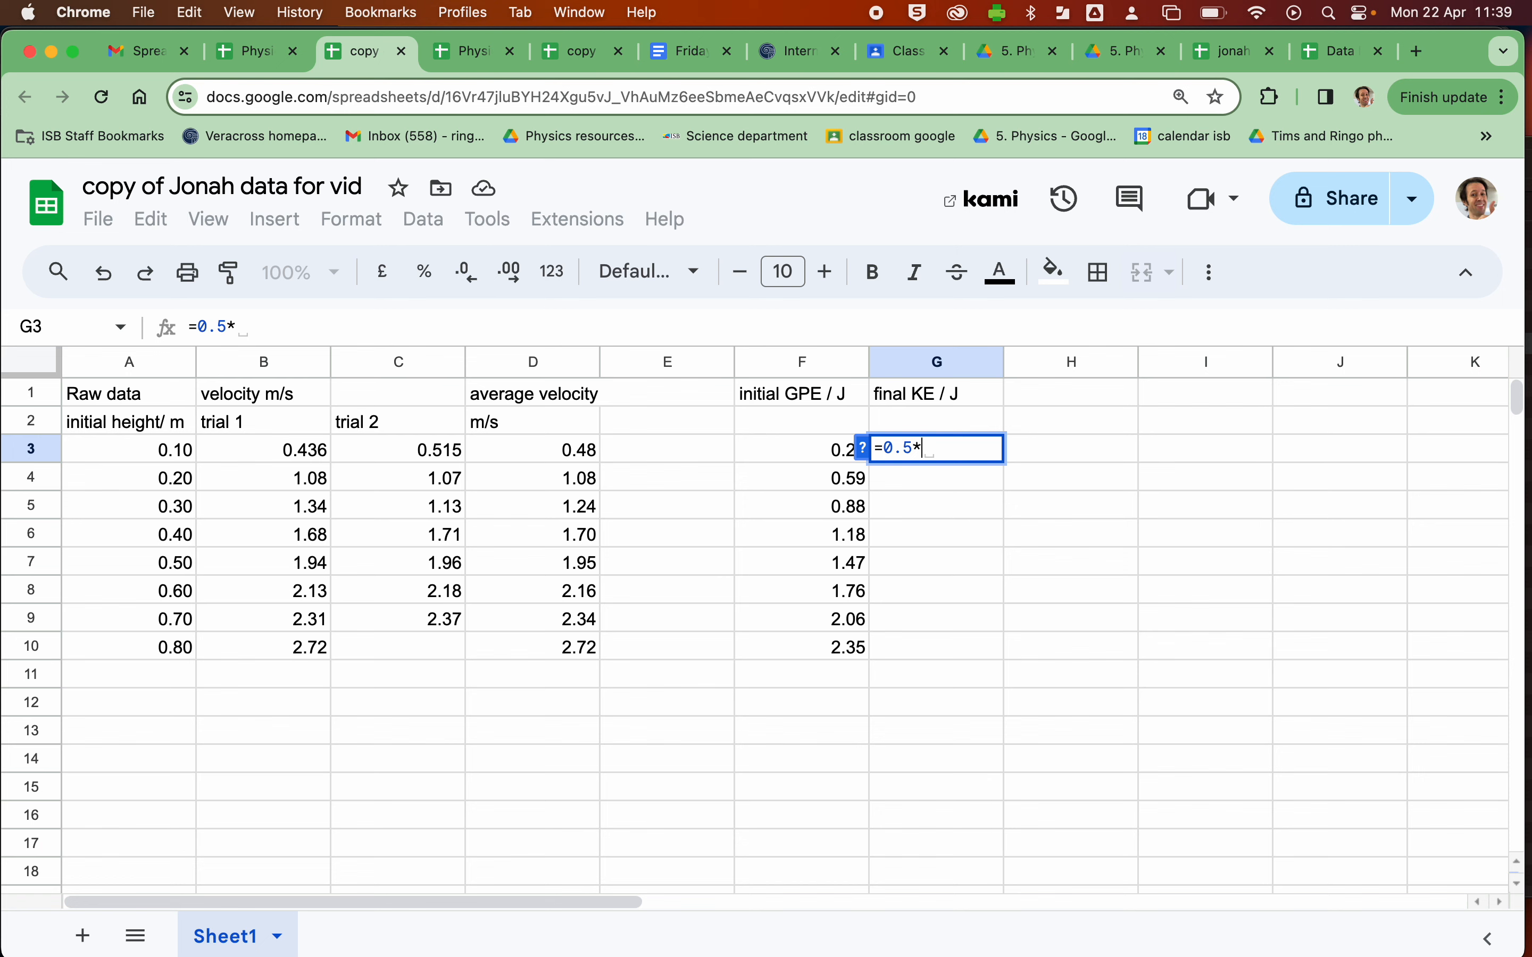
text(0.3)
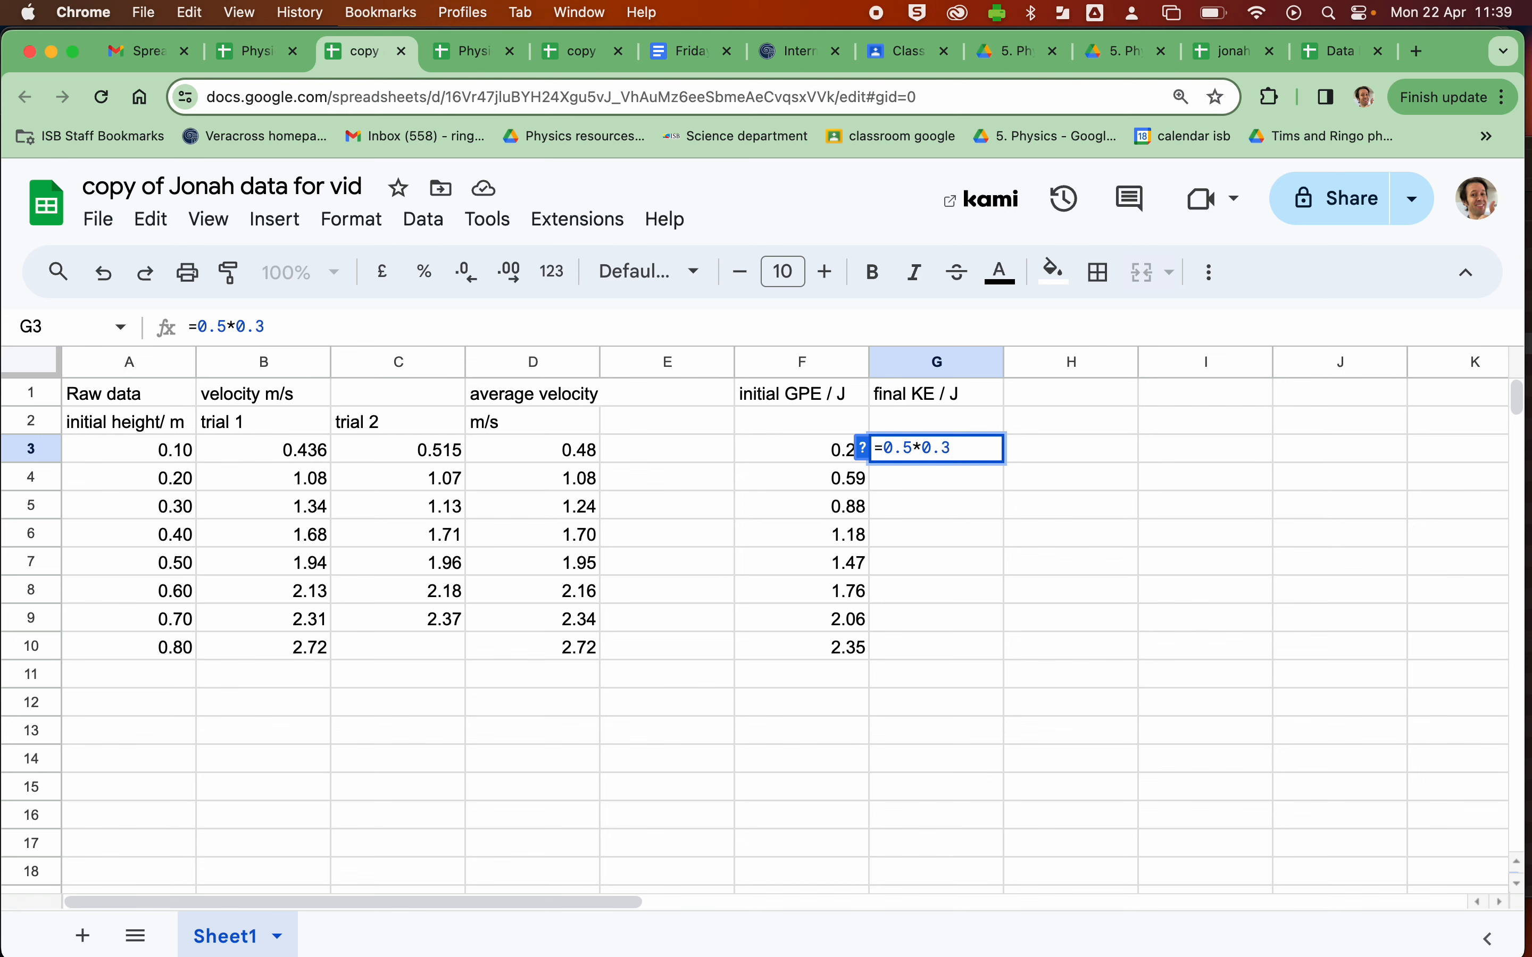
text(*)
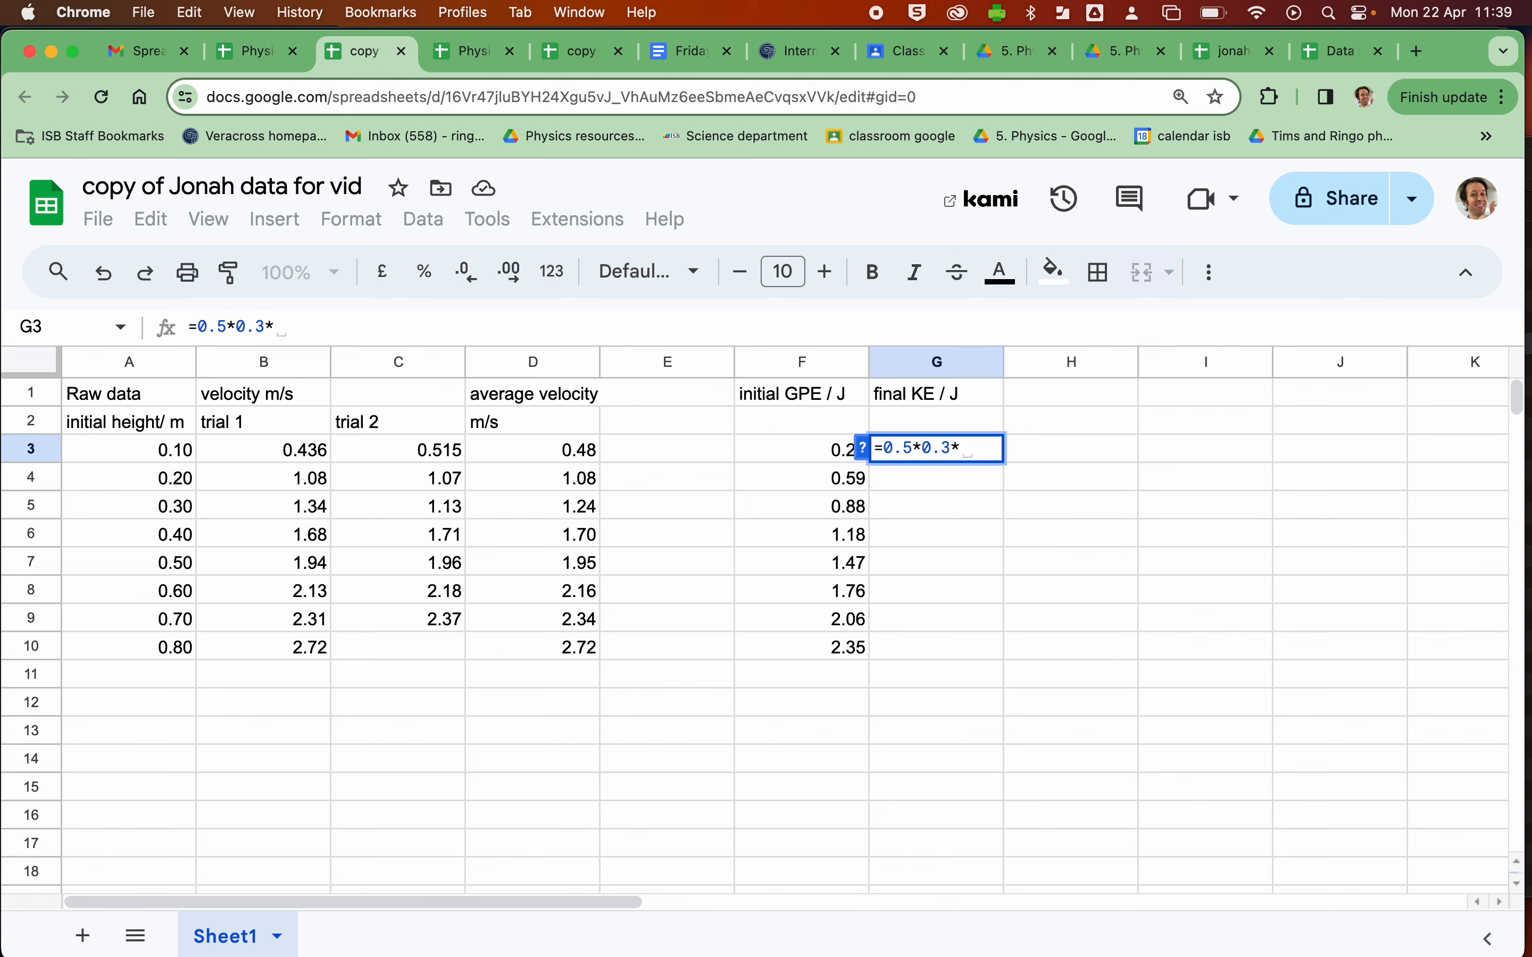
click(547, 451)
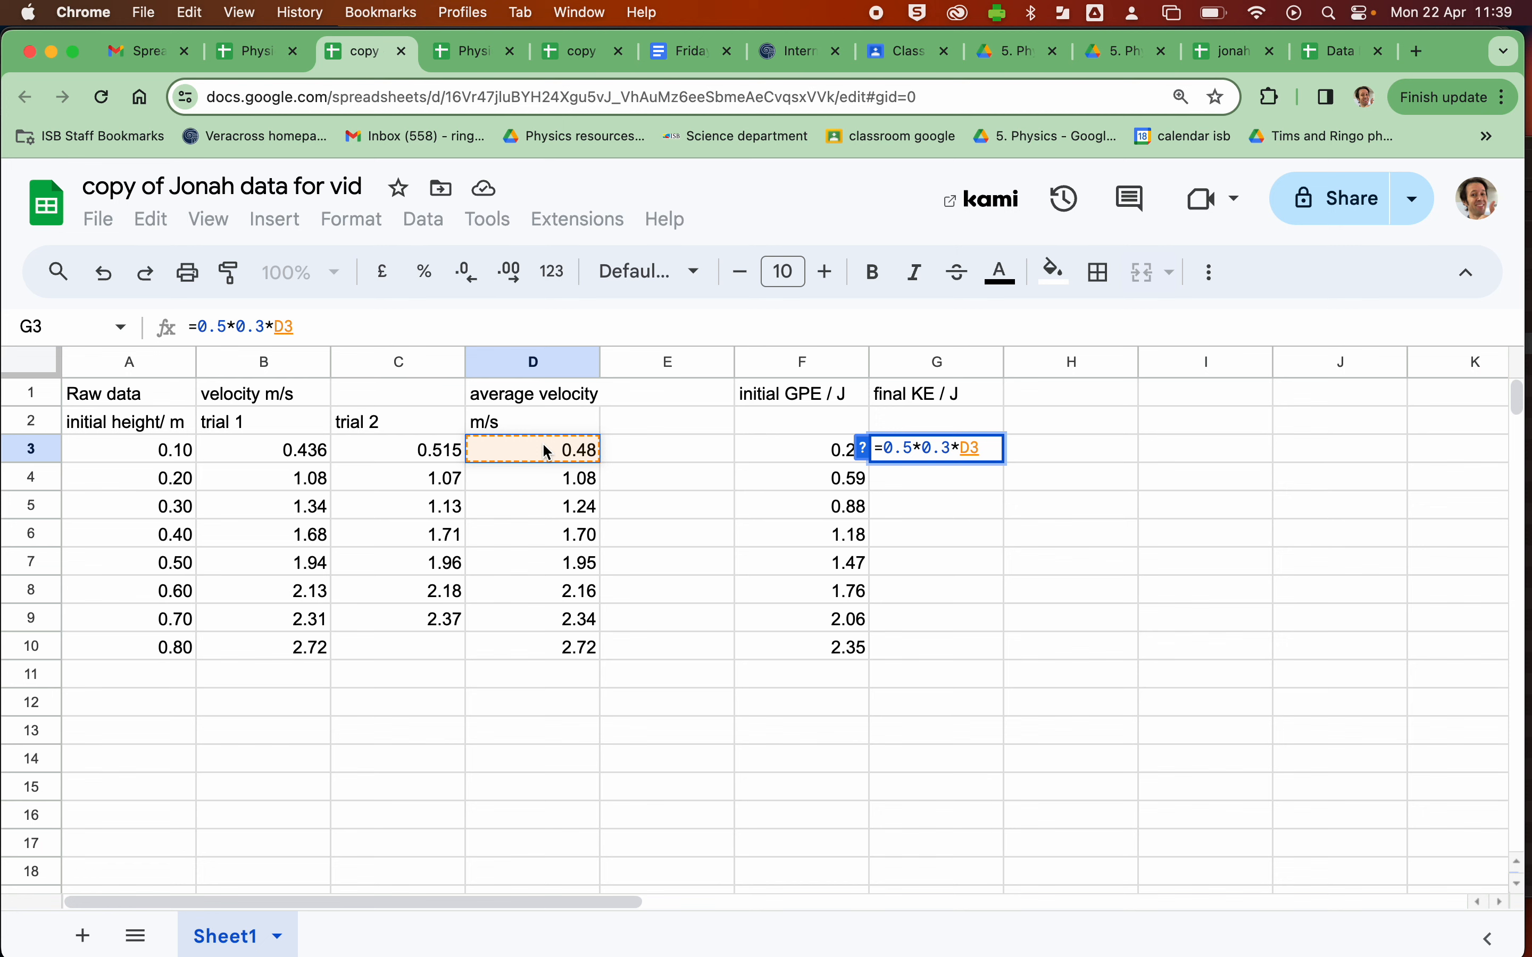
text(^)
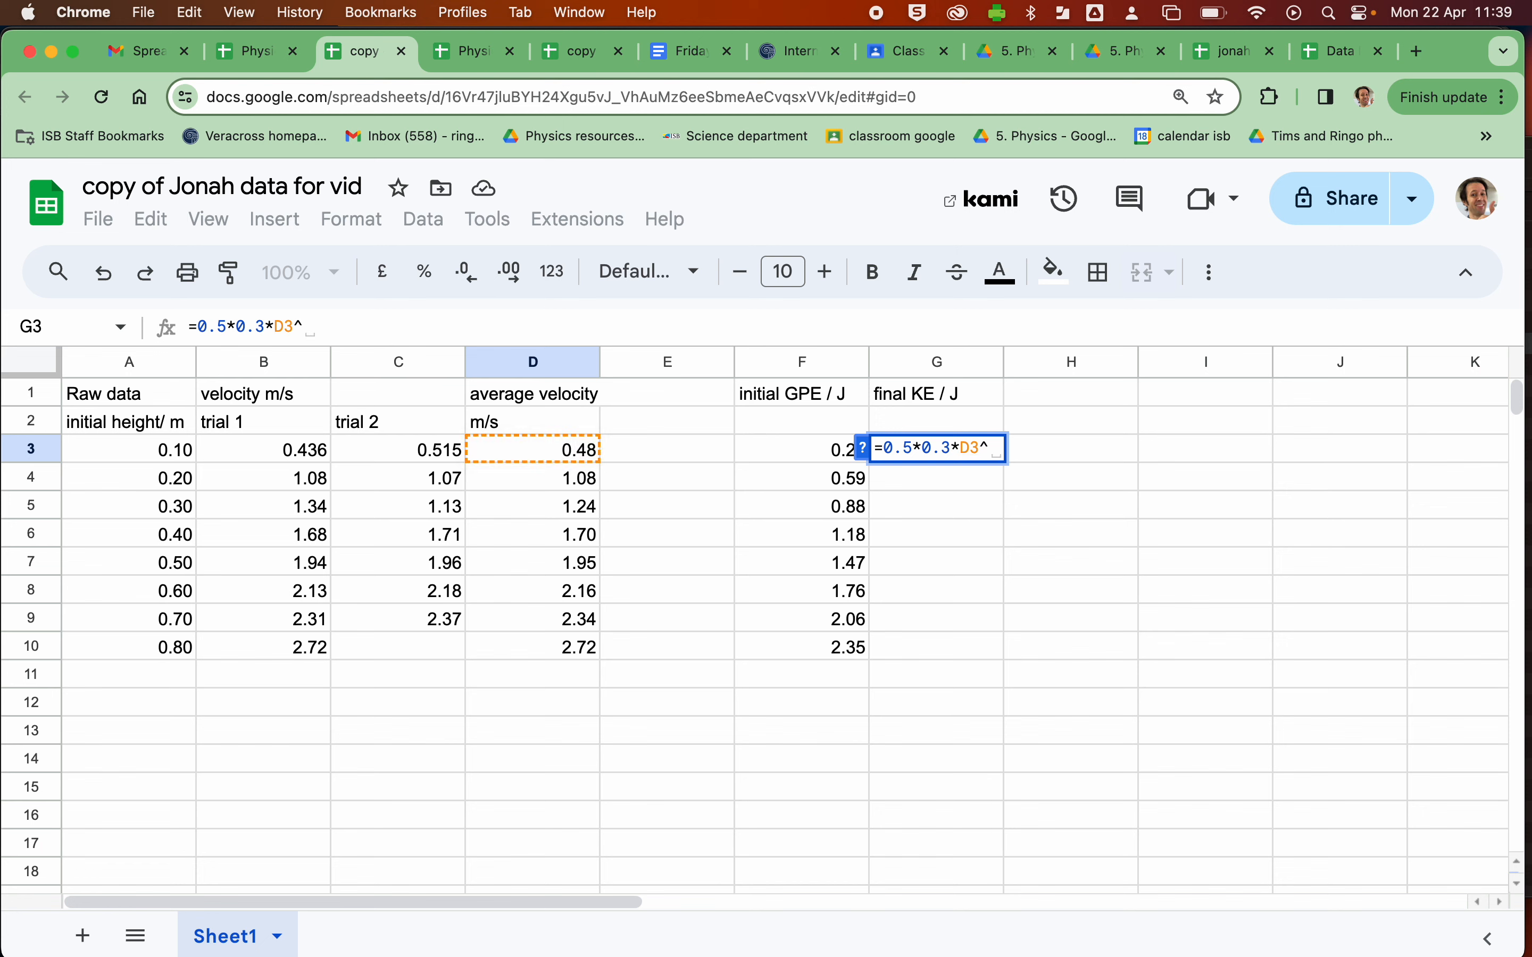
text(2)
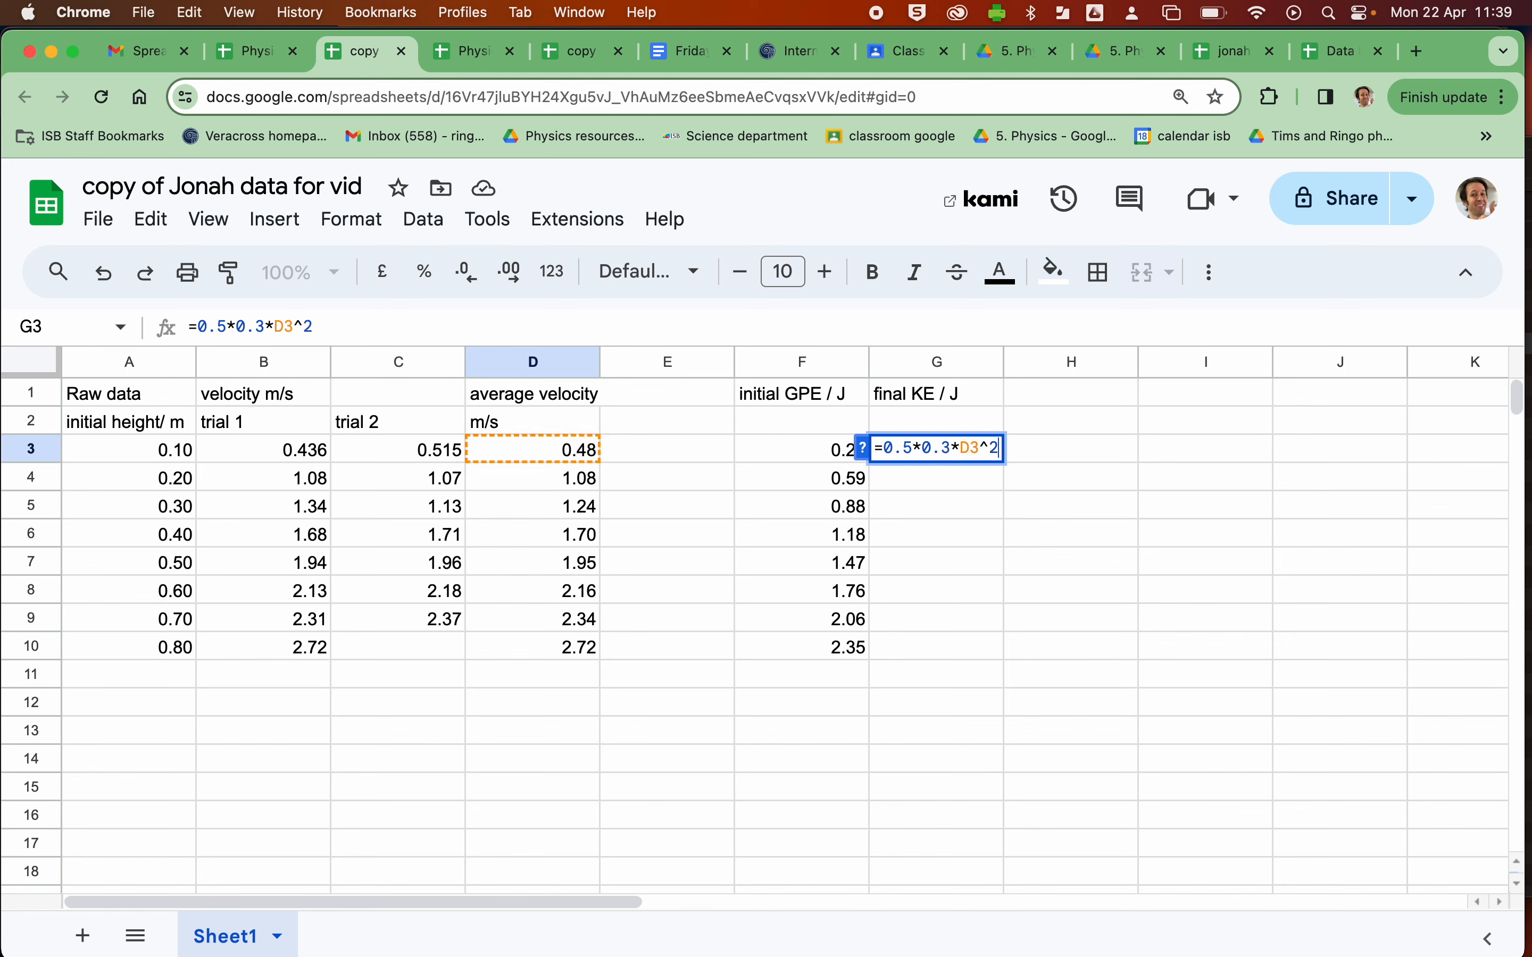
key(Return)
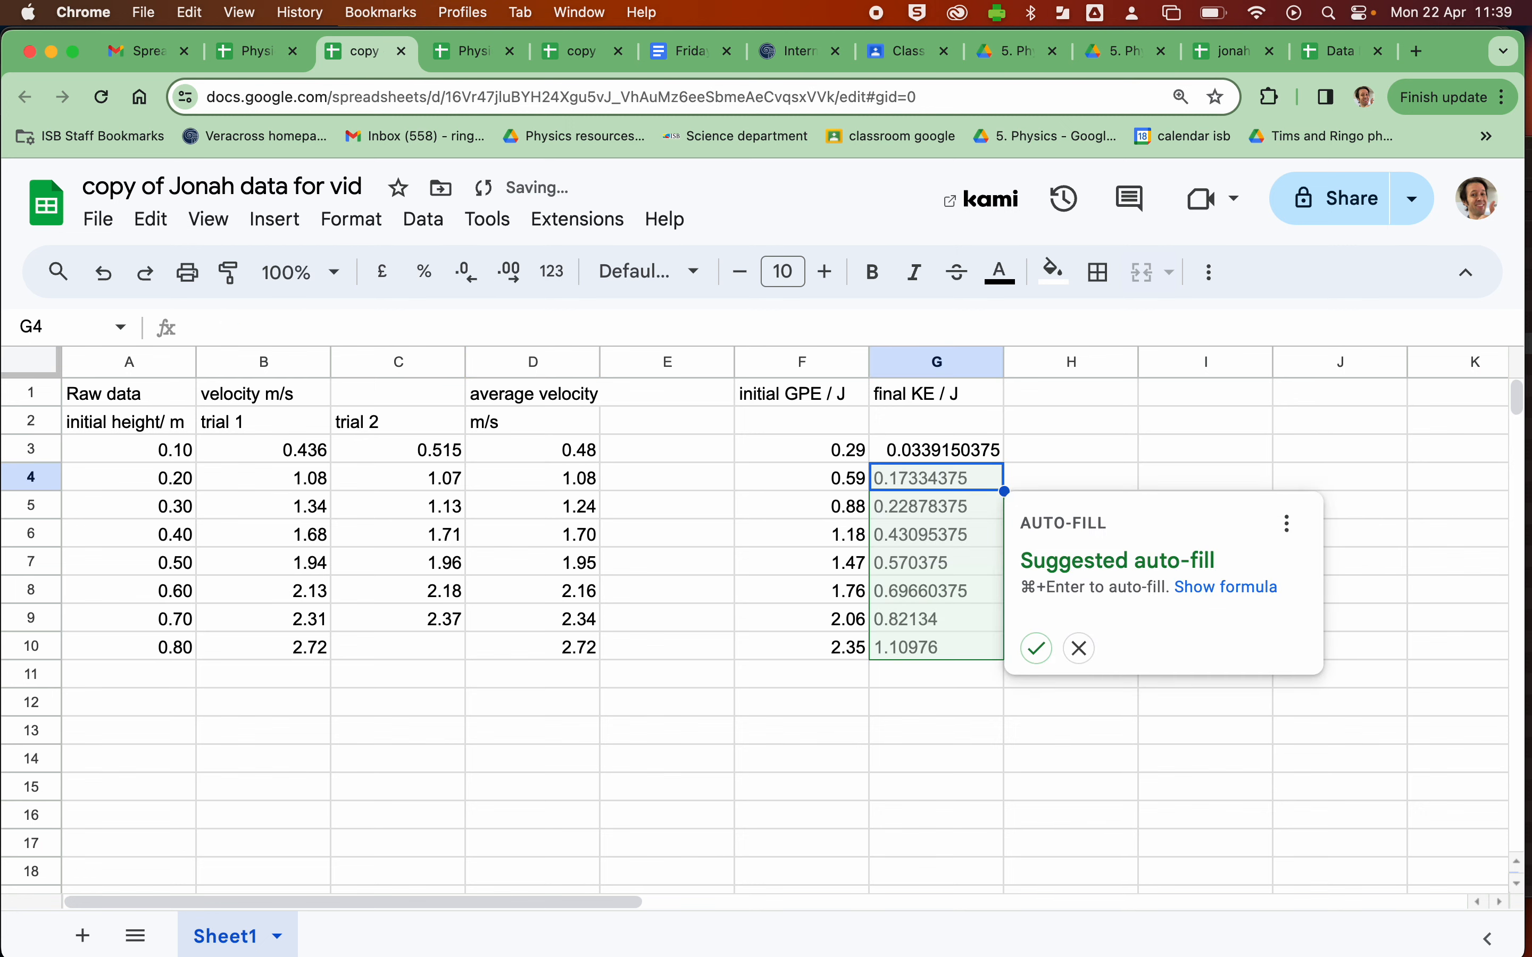
- Fill the KE formula down to G10 and show G3:G10 with two decimal places
click(1039, 651)
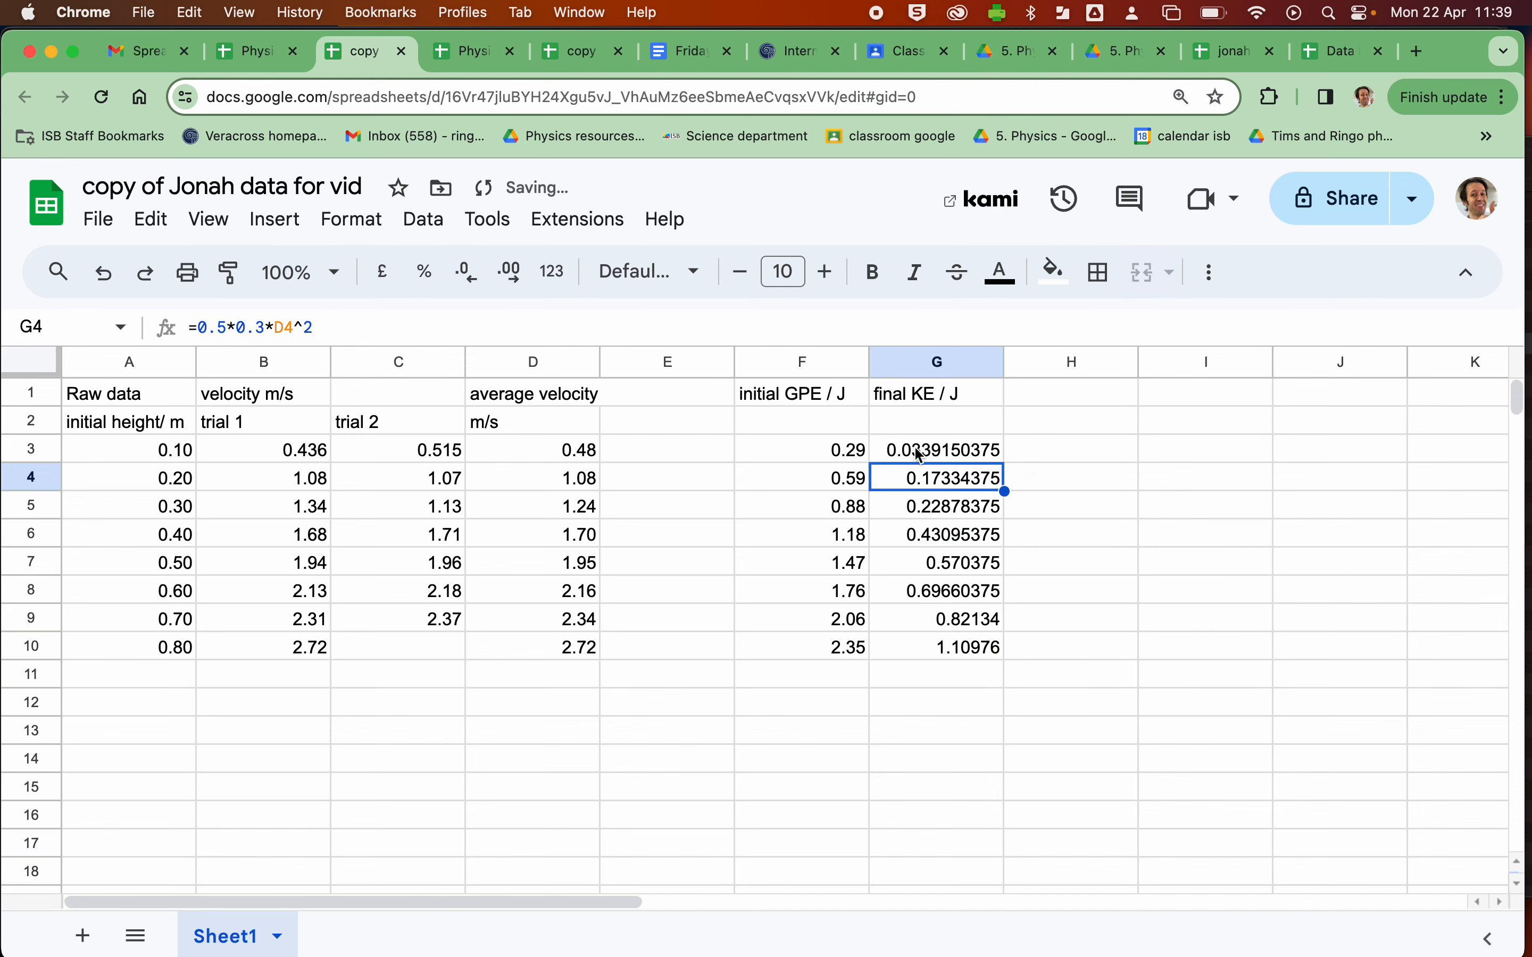
drag(917, 453, 934, 661)
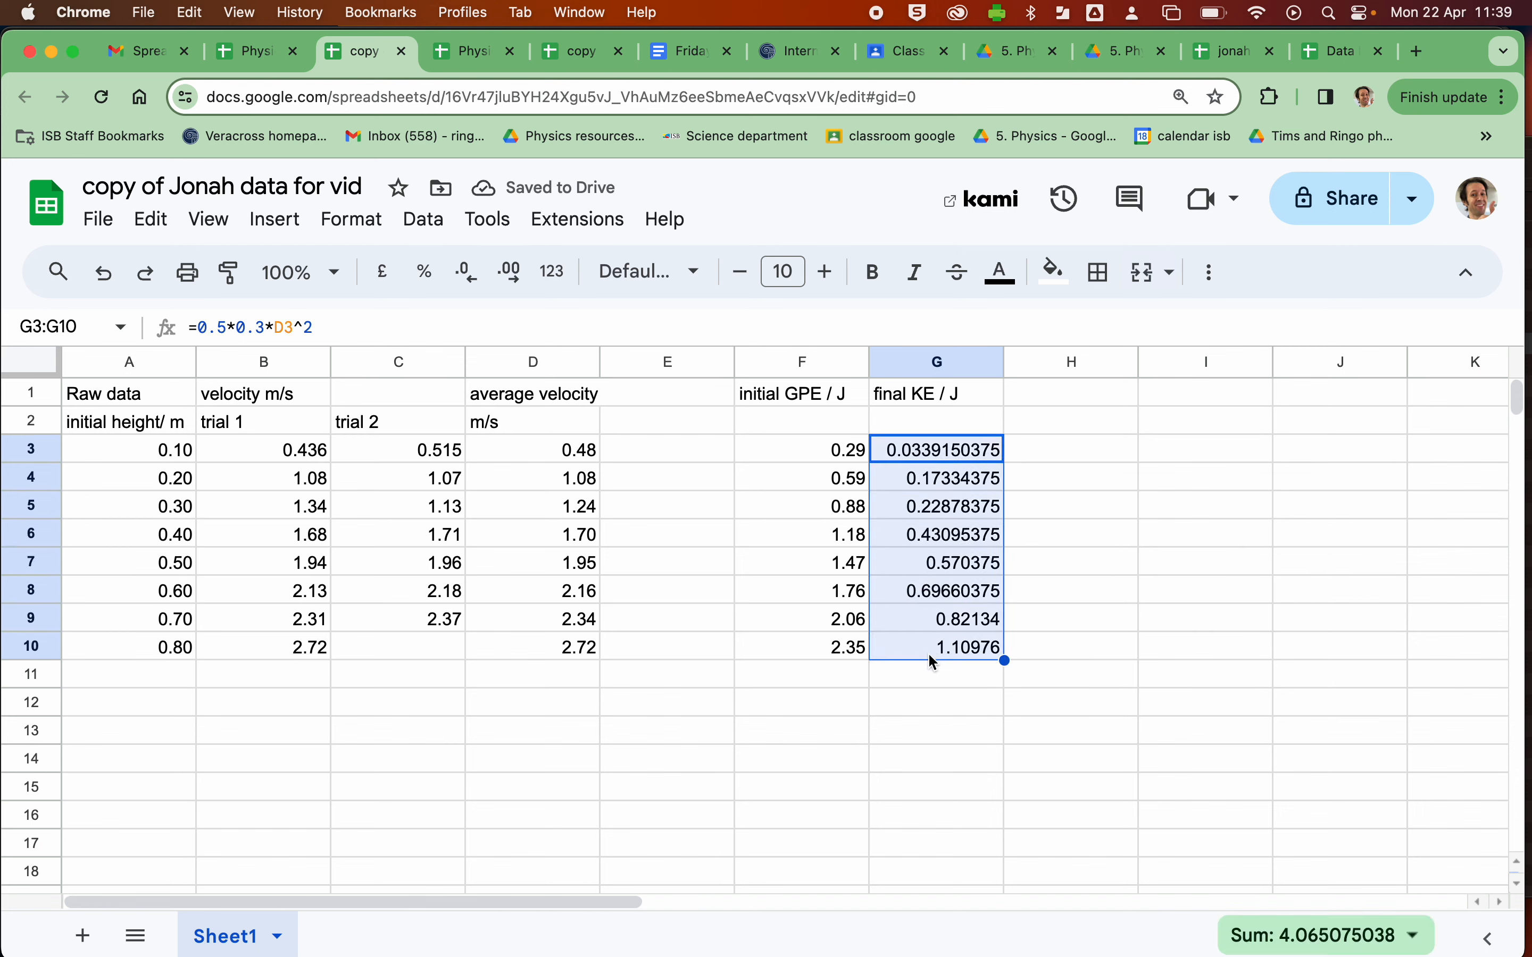
click(466, 273)
click(467, 274)
click(510, 273)
click(510, 273)
click(510, 274)
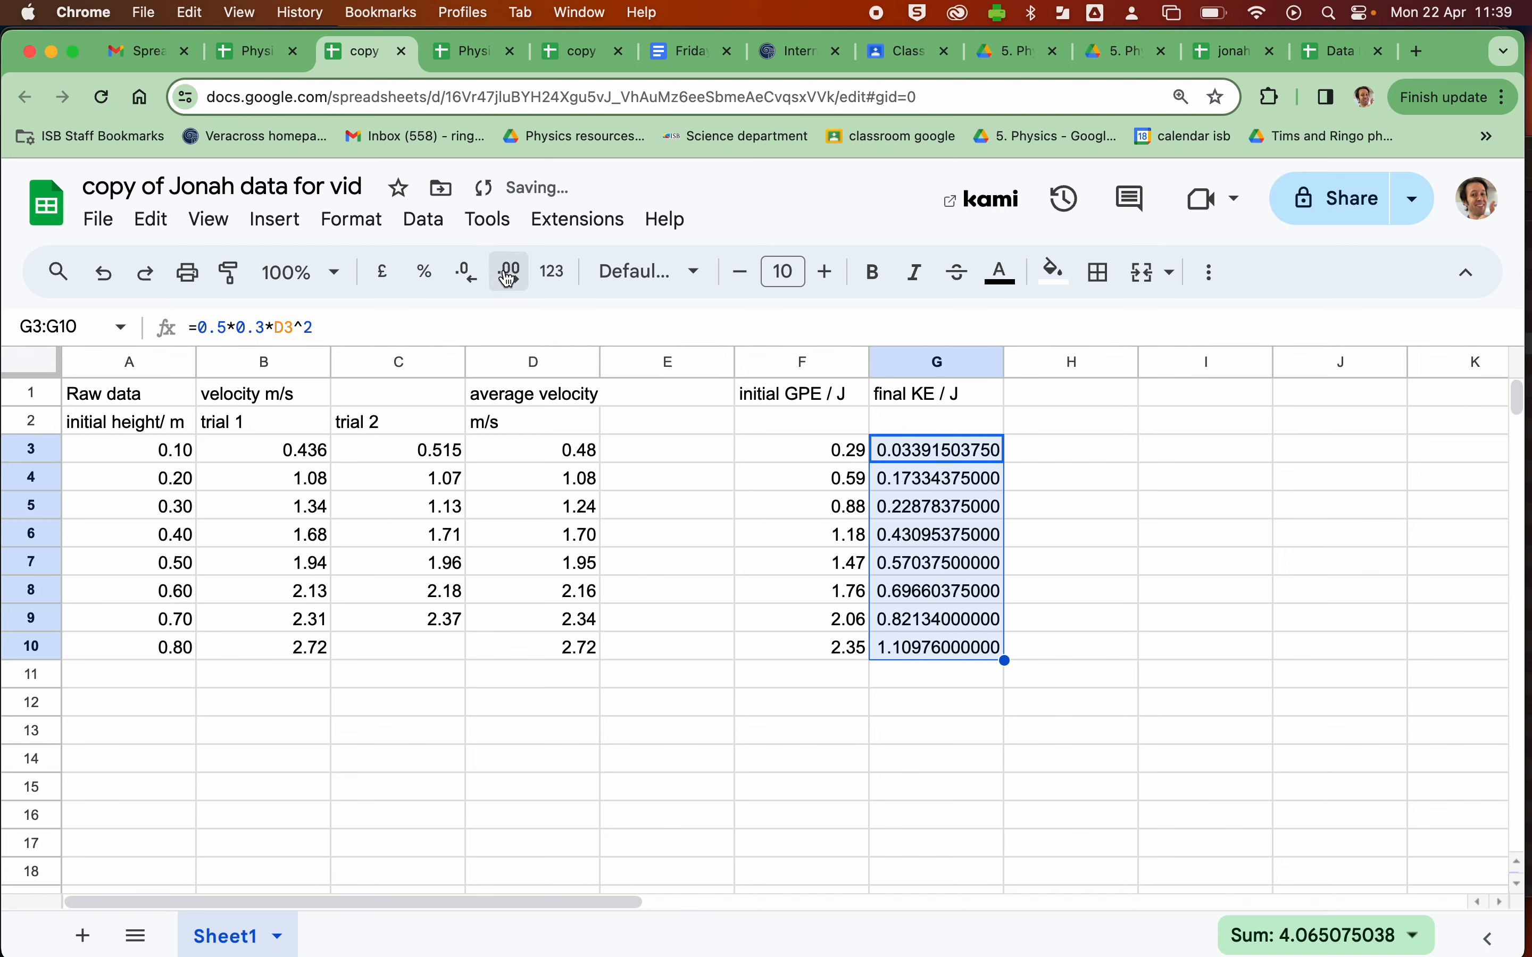
click(466, 273)
click(466, 273)
click(467, 273)
click(466, 273)
click(466, 273)
click(466, 273)
click(466, 274)
click(466, 273)
click(466, 274)
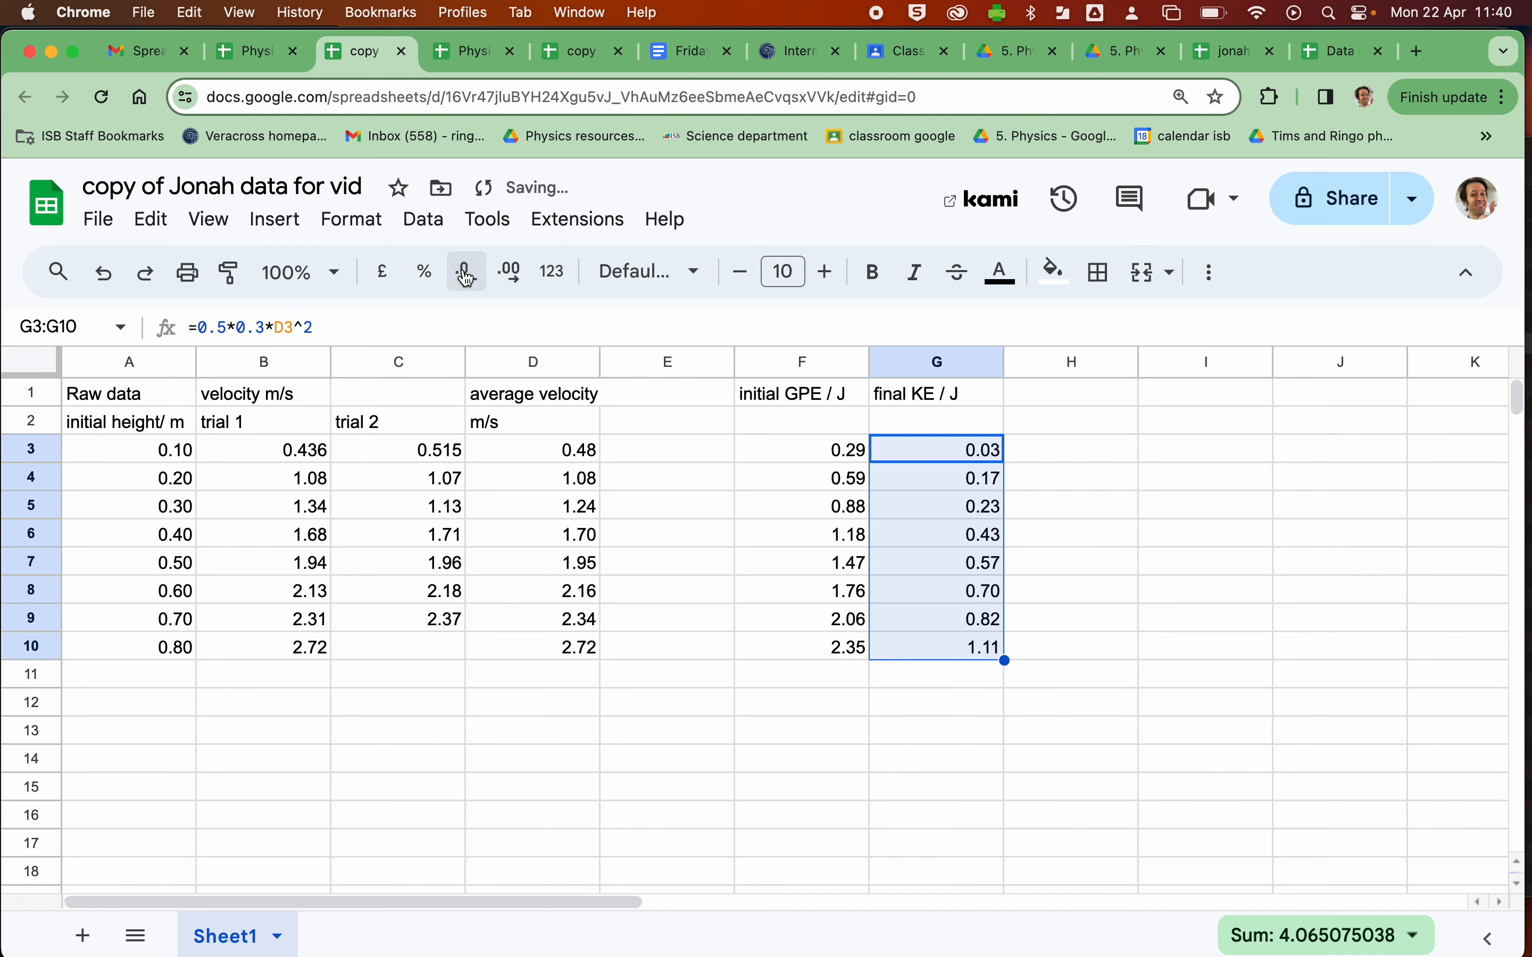
- Compare the initial GPE values in column F with the final KE values in column G across rows 3 to 10
click(938, 684)
click(929, 461)
drag(930, 468, 912, 639)
click(807, 462)
drag(807, 461, 836, 649)
drag(922, 451, 938, 646)
click(928, 684)
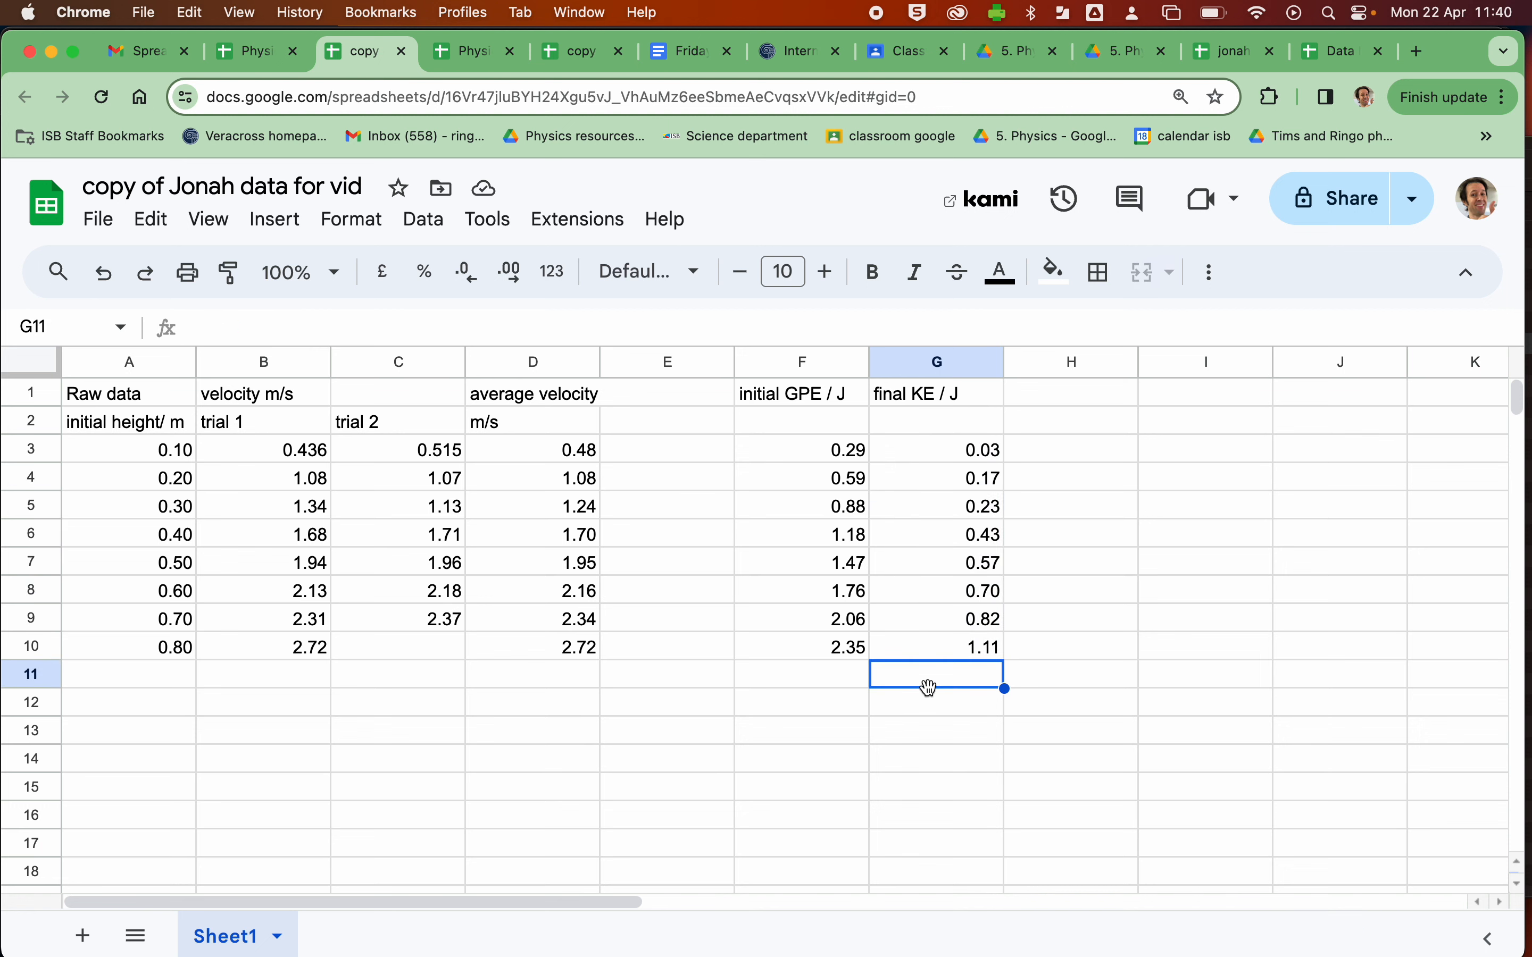
click(1296, 14)
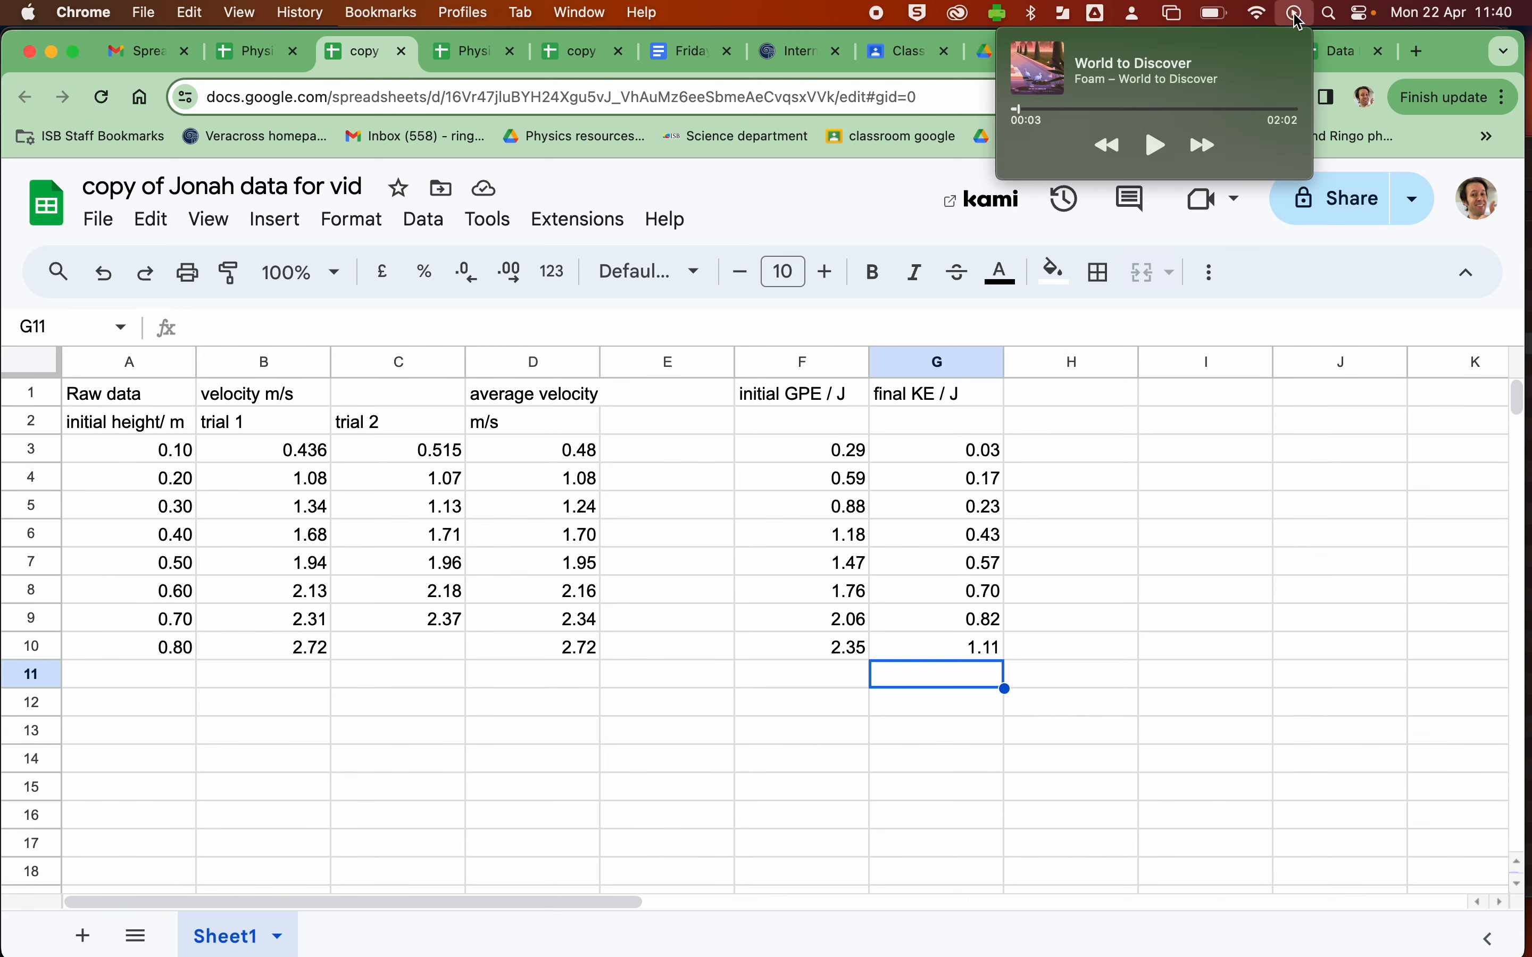
click(1212, 511)
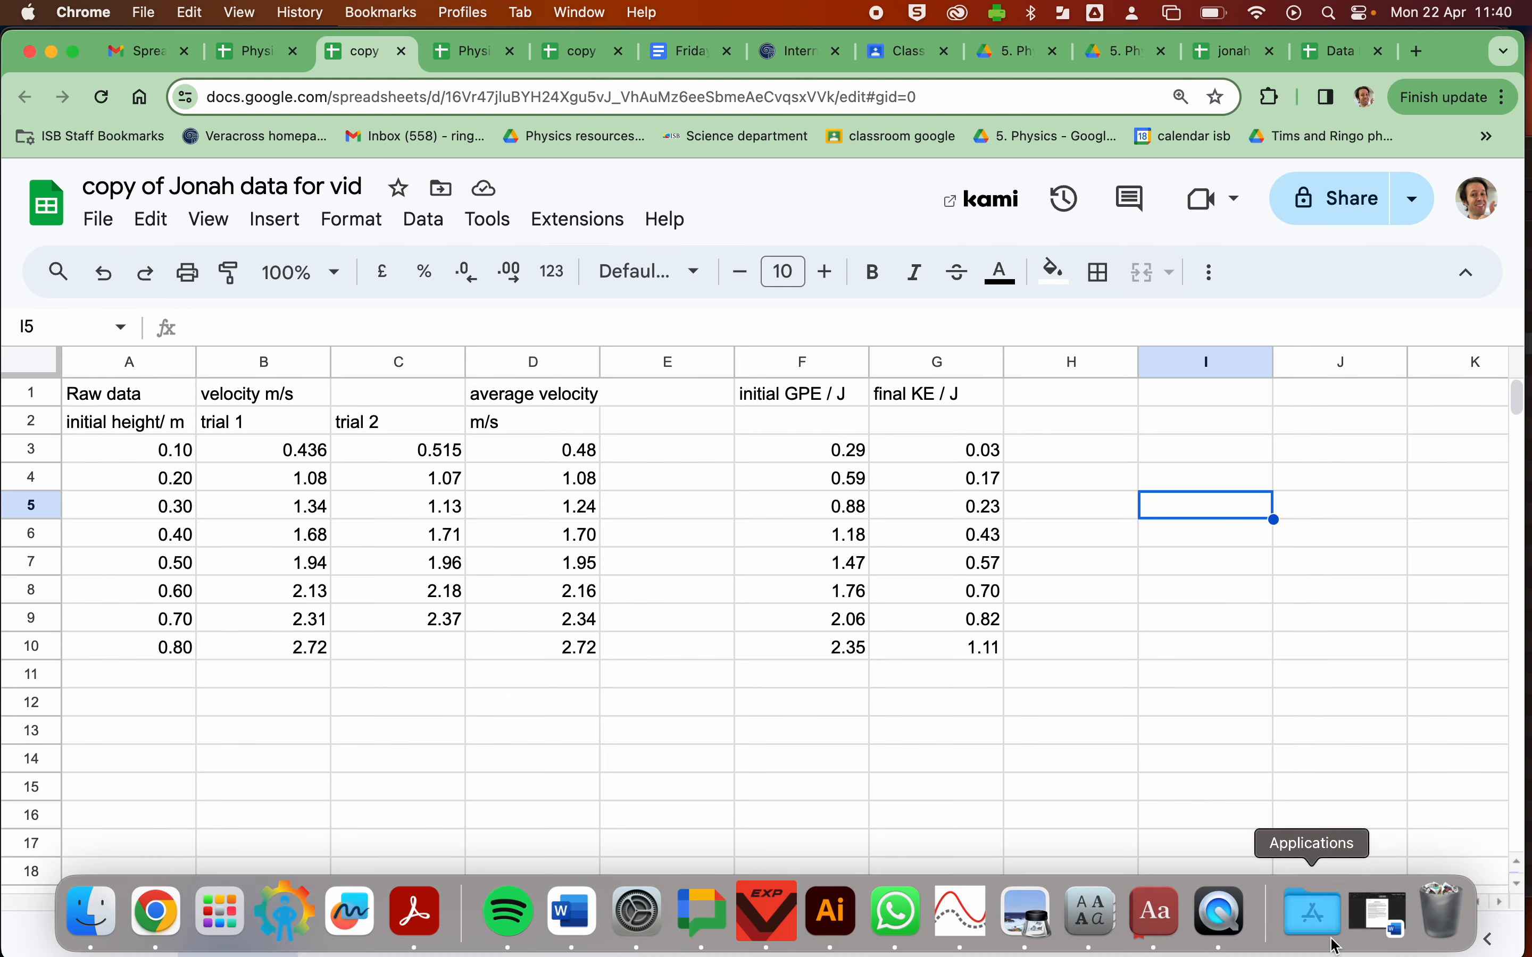
click(1213, 928)
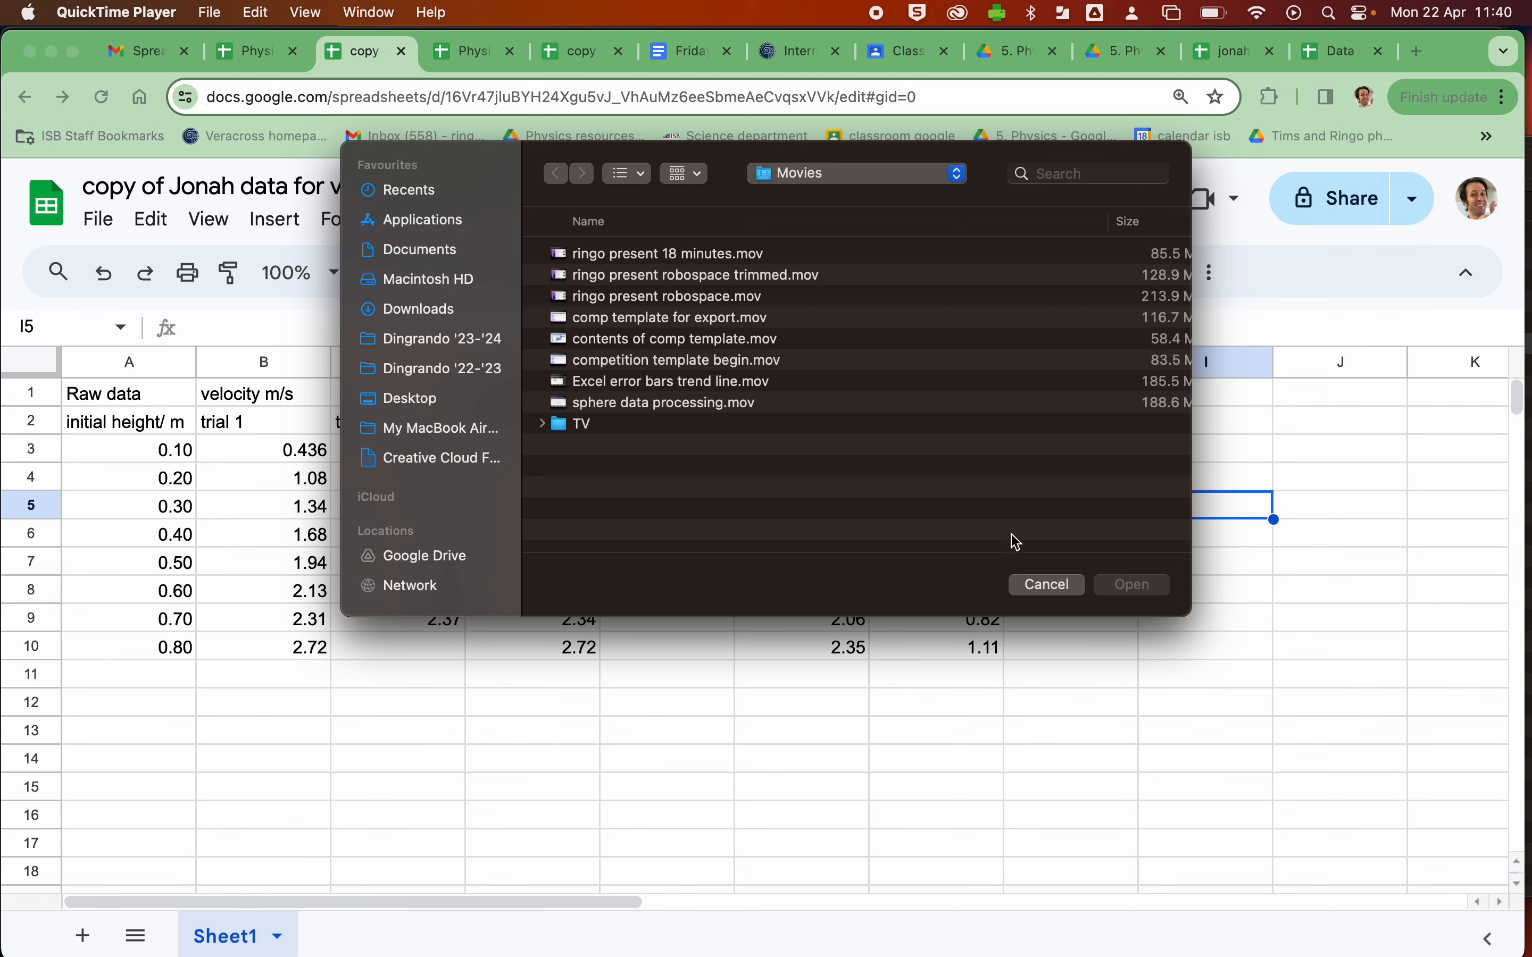